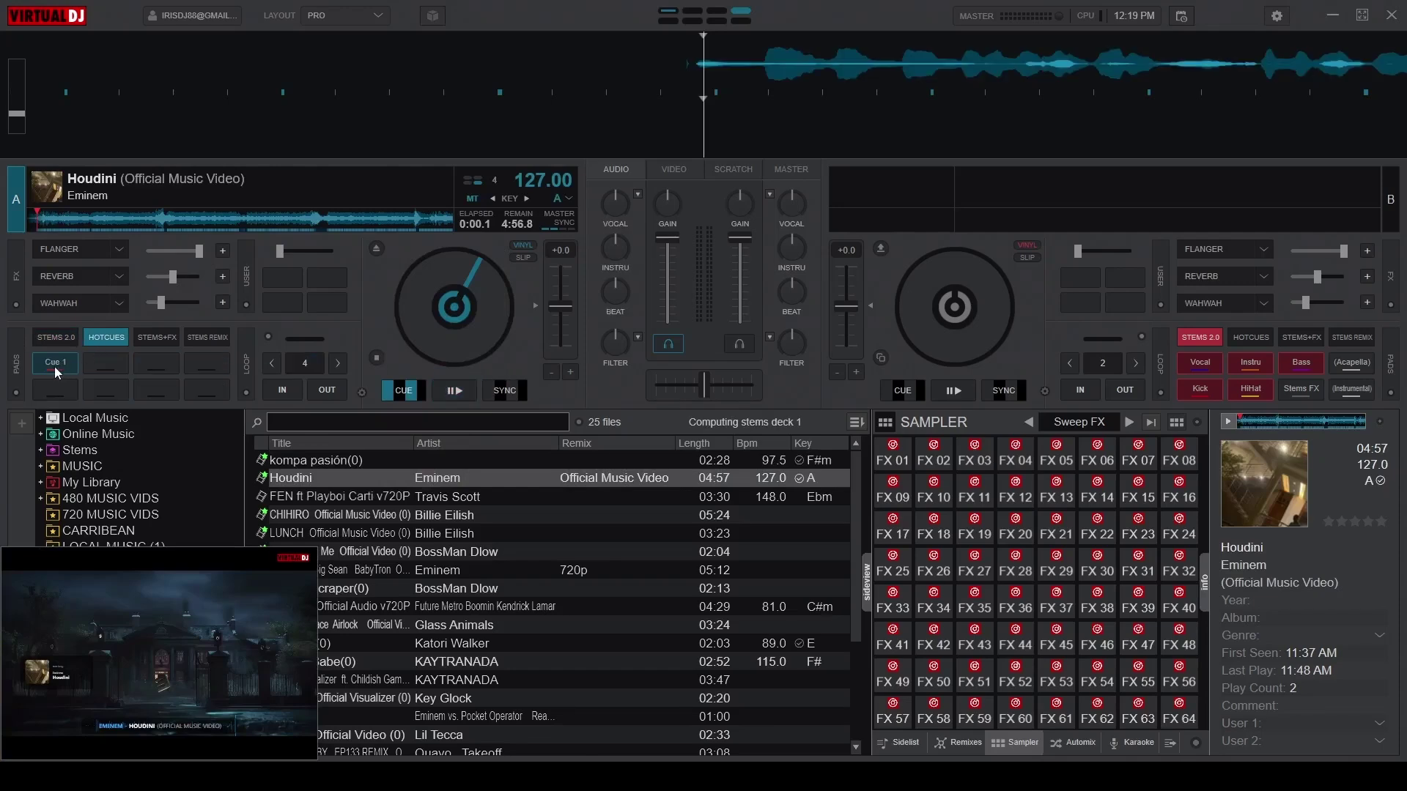
- Play deck A from Cue 1 and install the Halloween Sound FX sample pack from Extensions
left_click(55, 366)
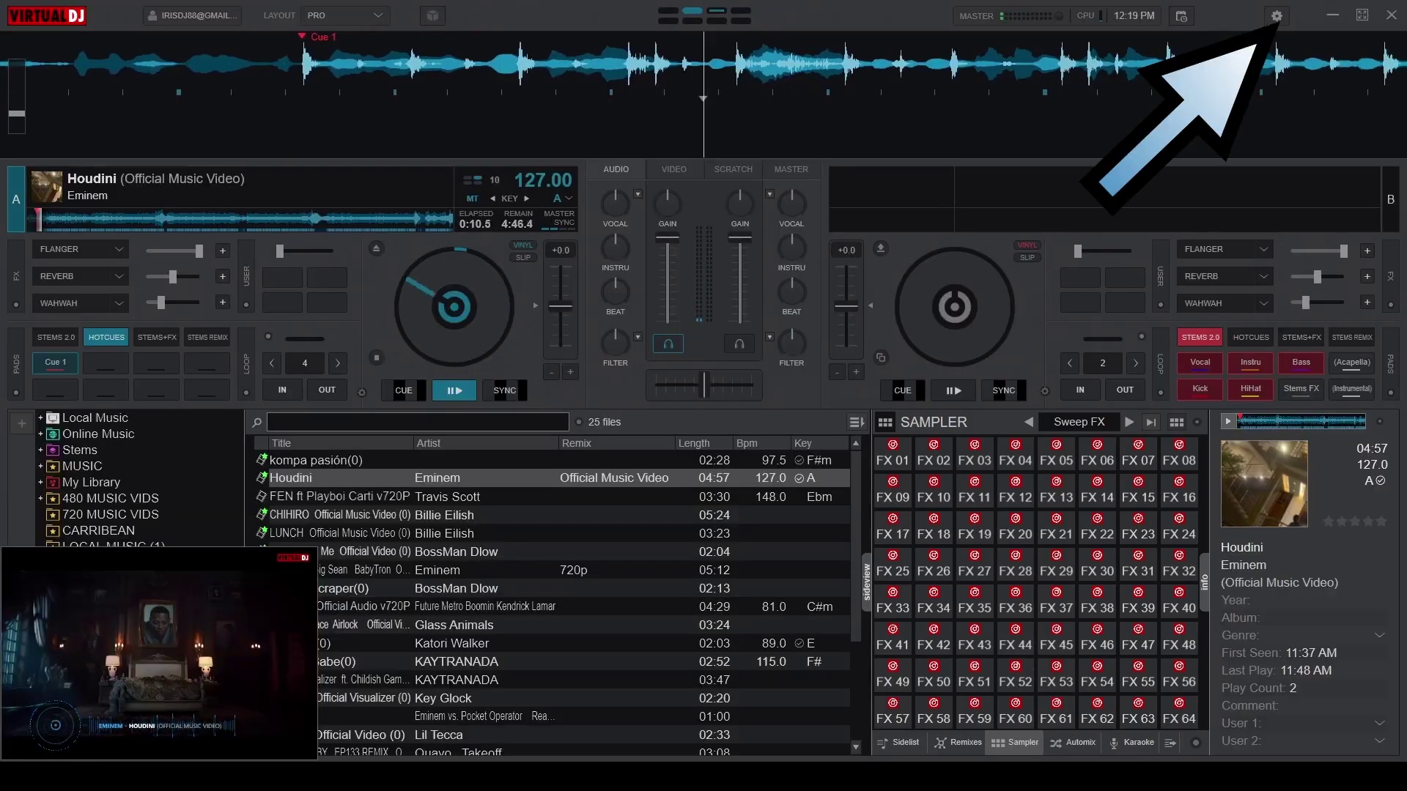
left_click(1276, 16)
left_click(307, 469)
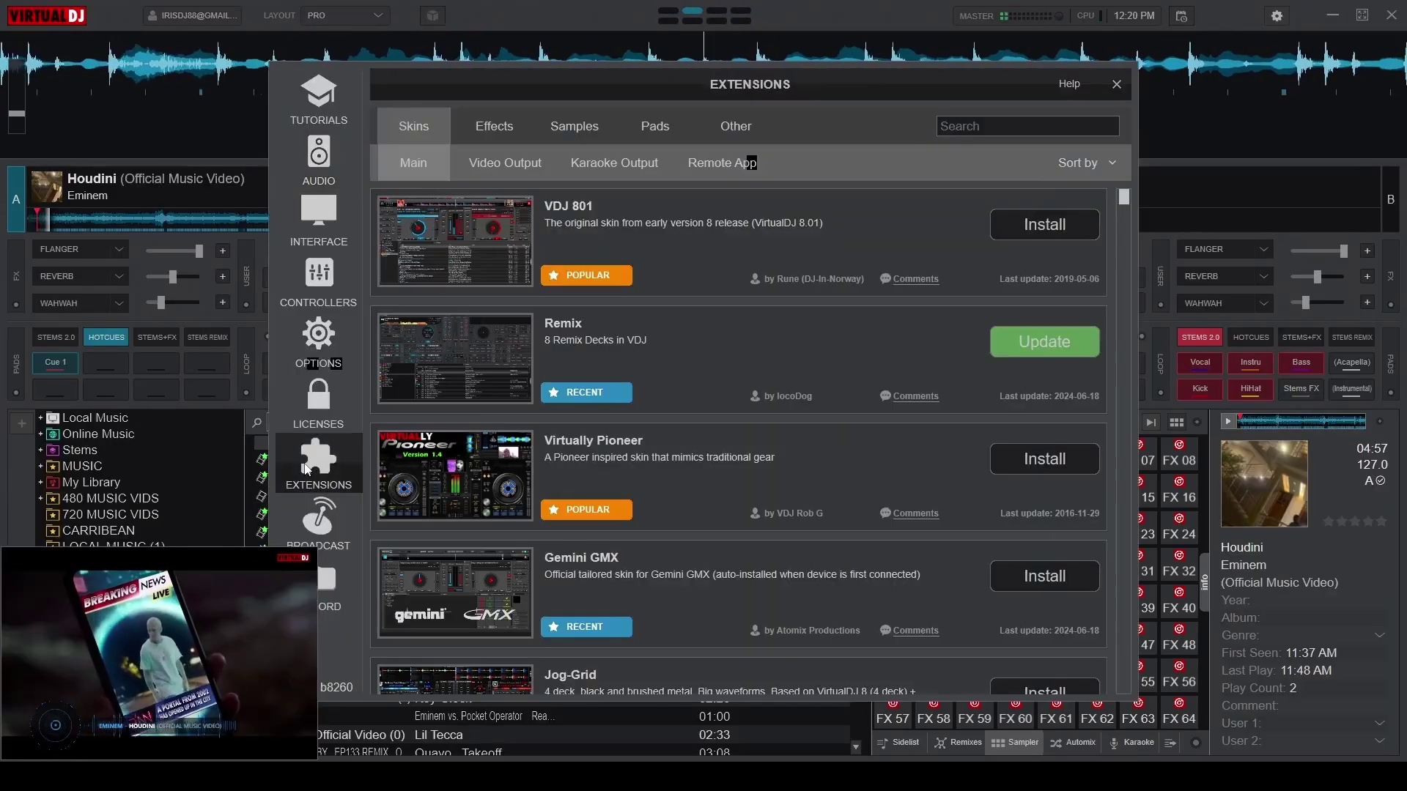
left_click(575, 126)
scroll(759, 482, "down", 5)
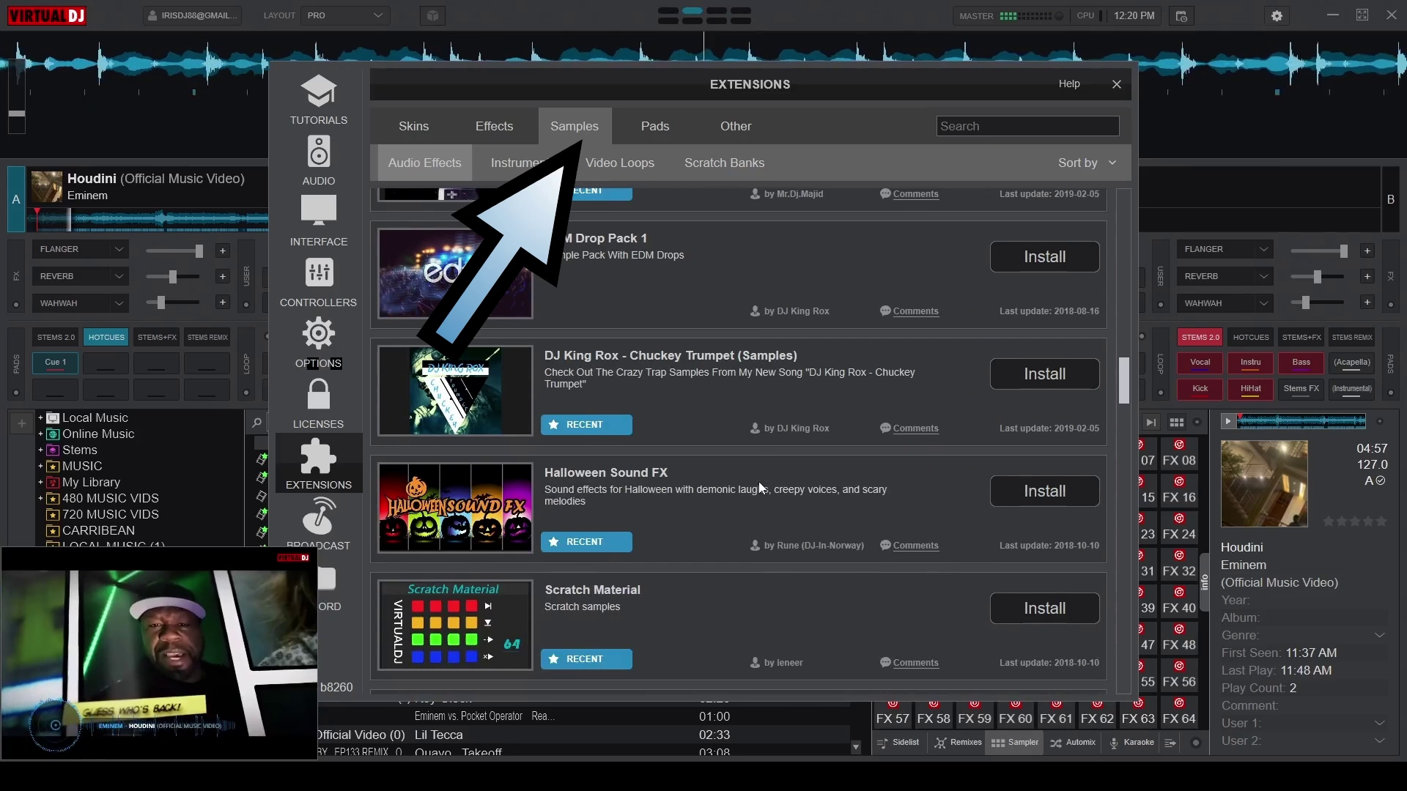
left_click(1060, 498)
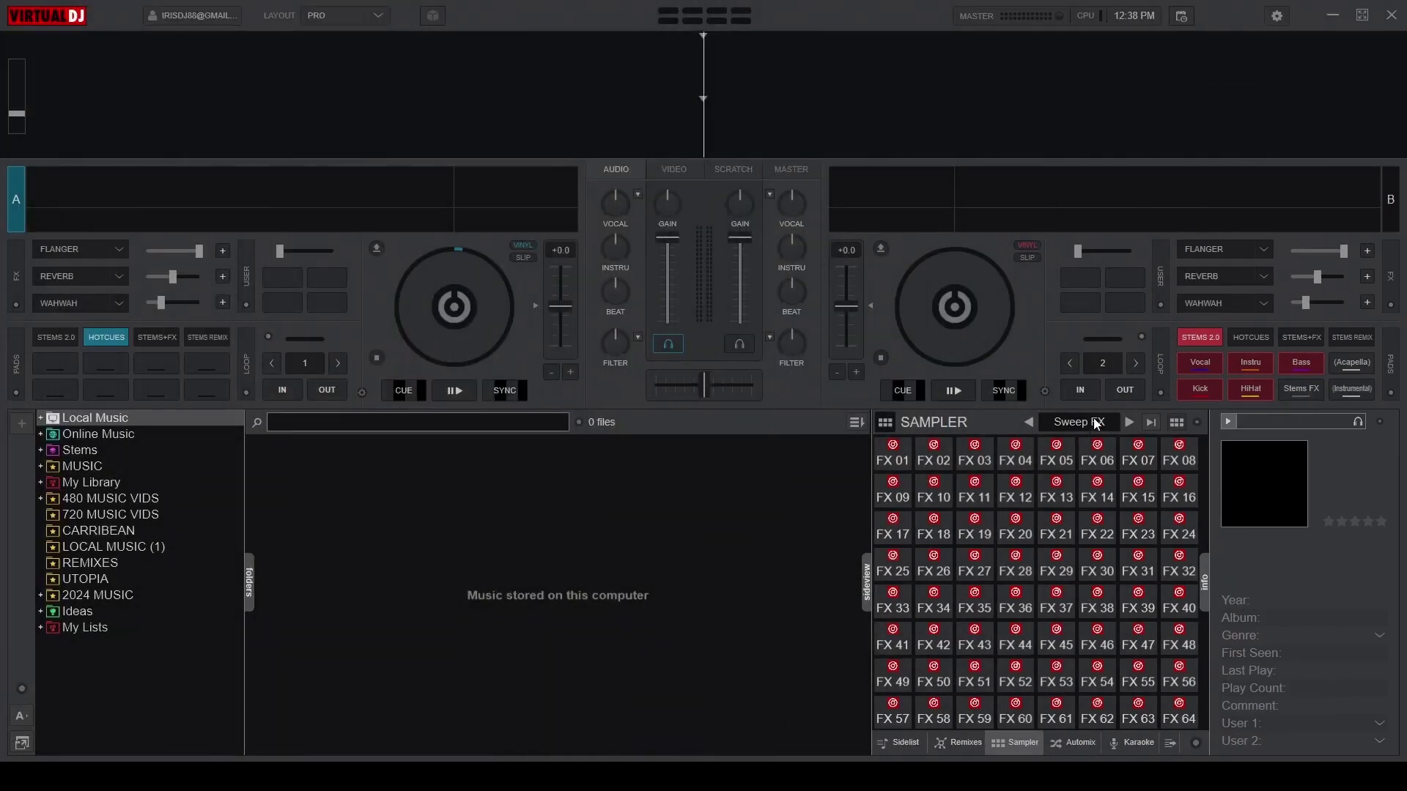
- Switch the sampler to the DJ DROPS bank and play its Damn Son drop pad
left_click(1094, 423)
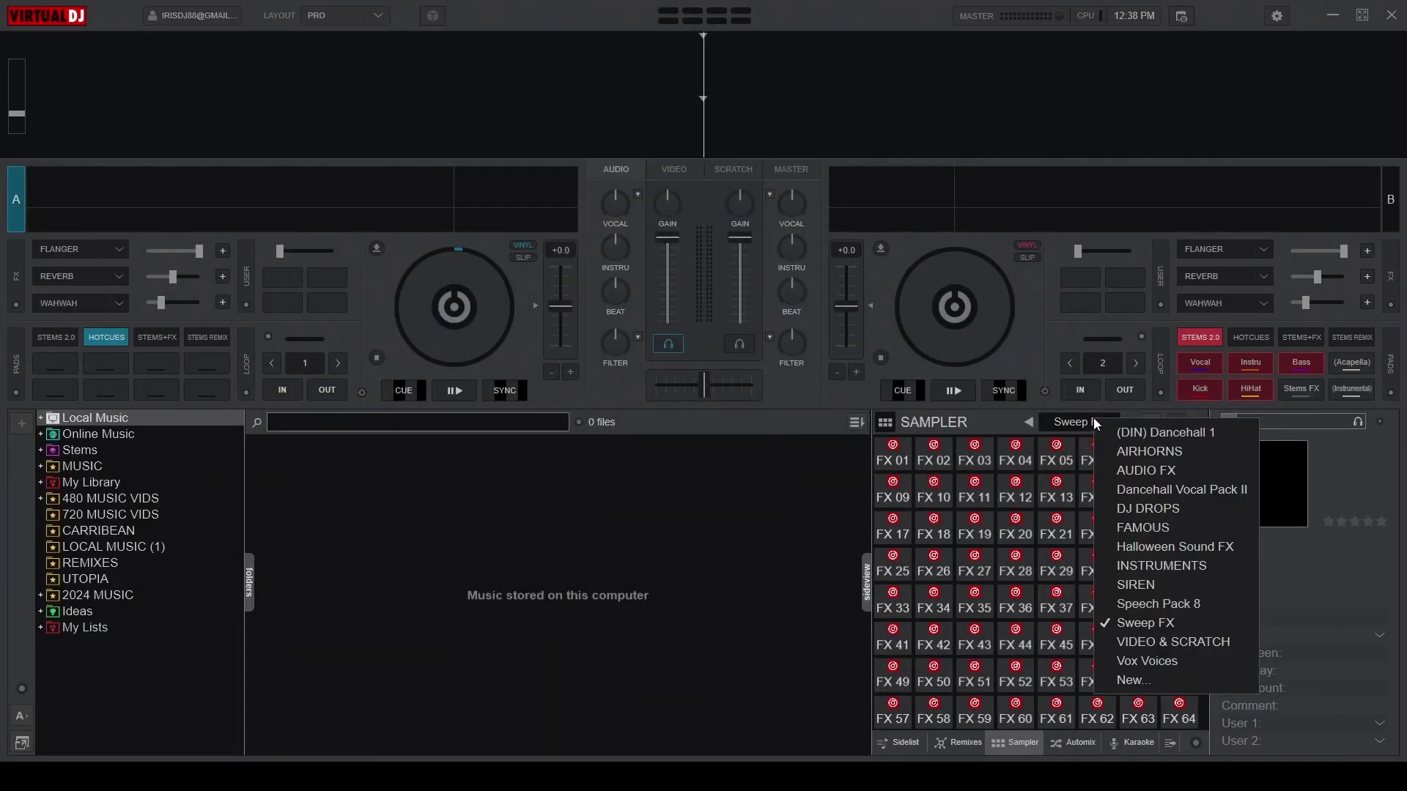
left_click(1141, 509)
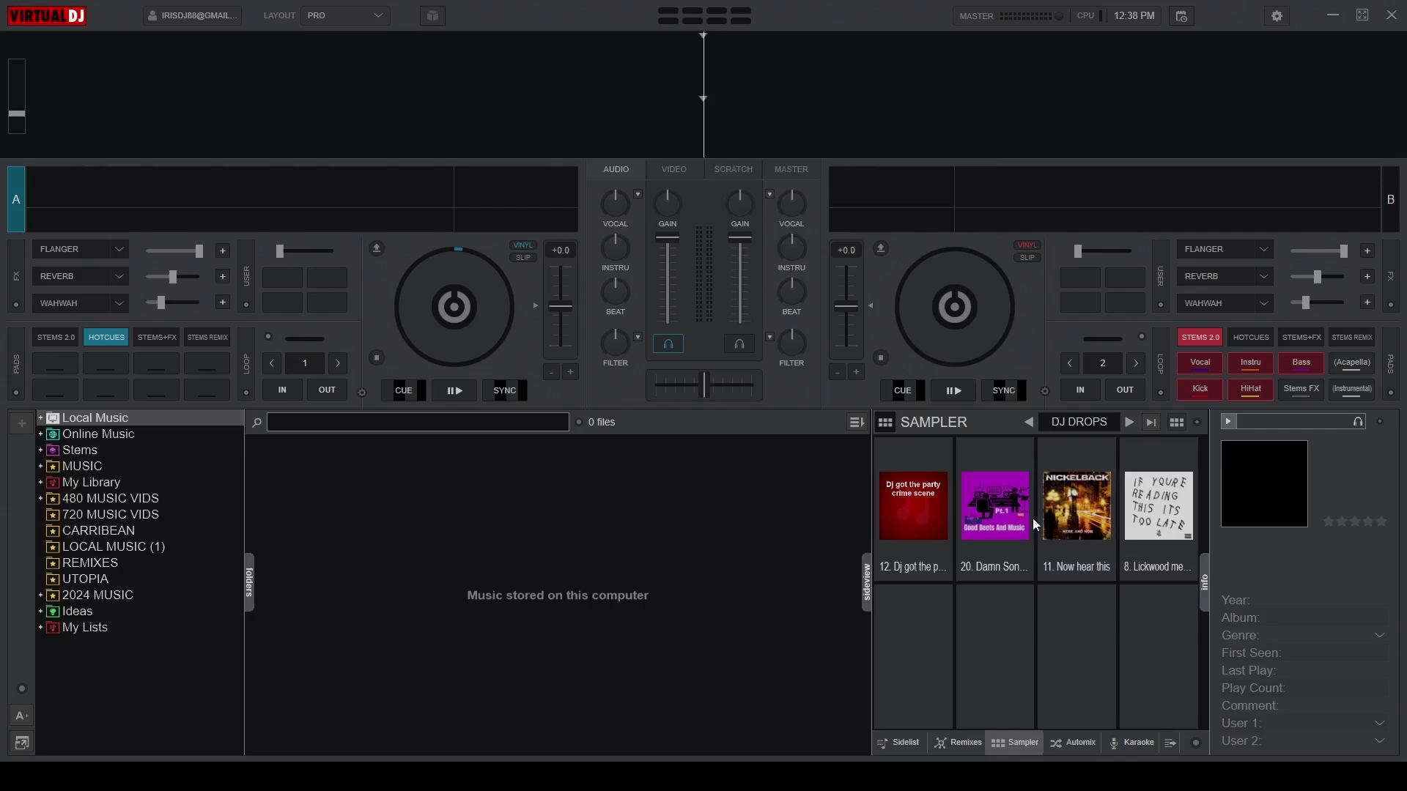
left_click(989, 515)
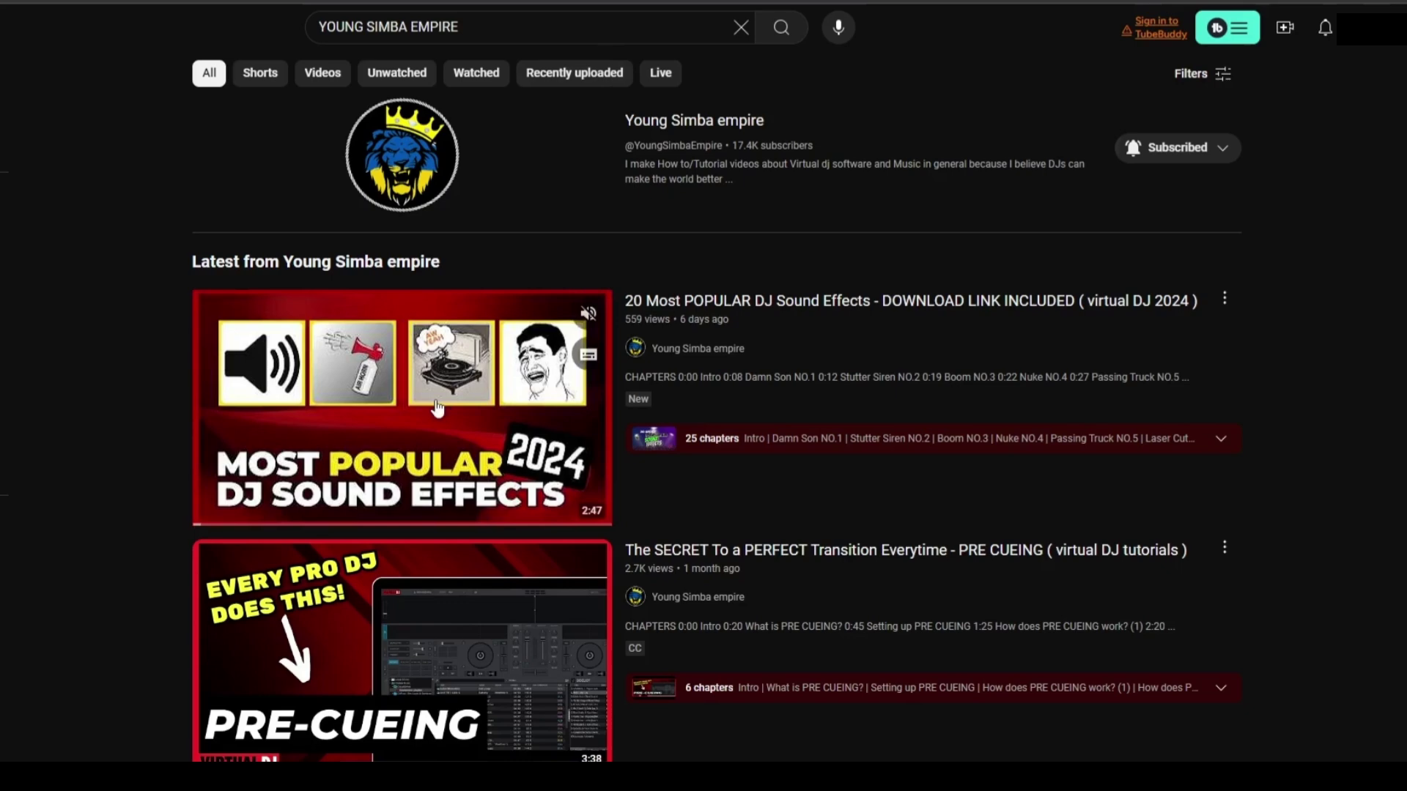
- Preview the 20 Most POPULAR DJ Sound Effects video on the Young Simba empire channel page
mouse_move(515, 405)
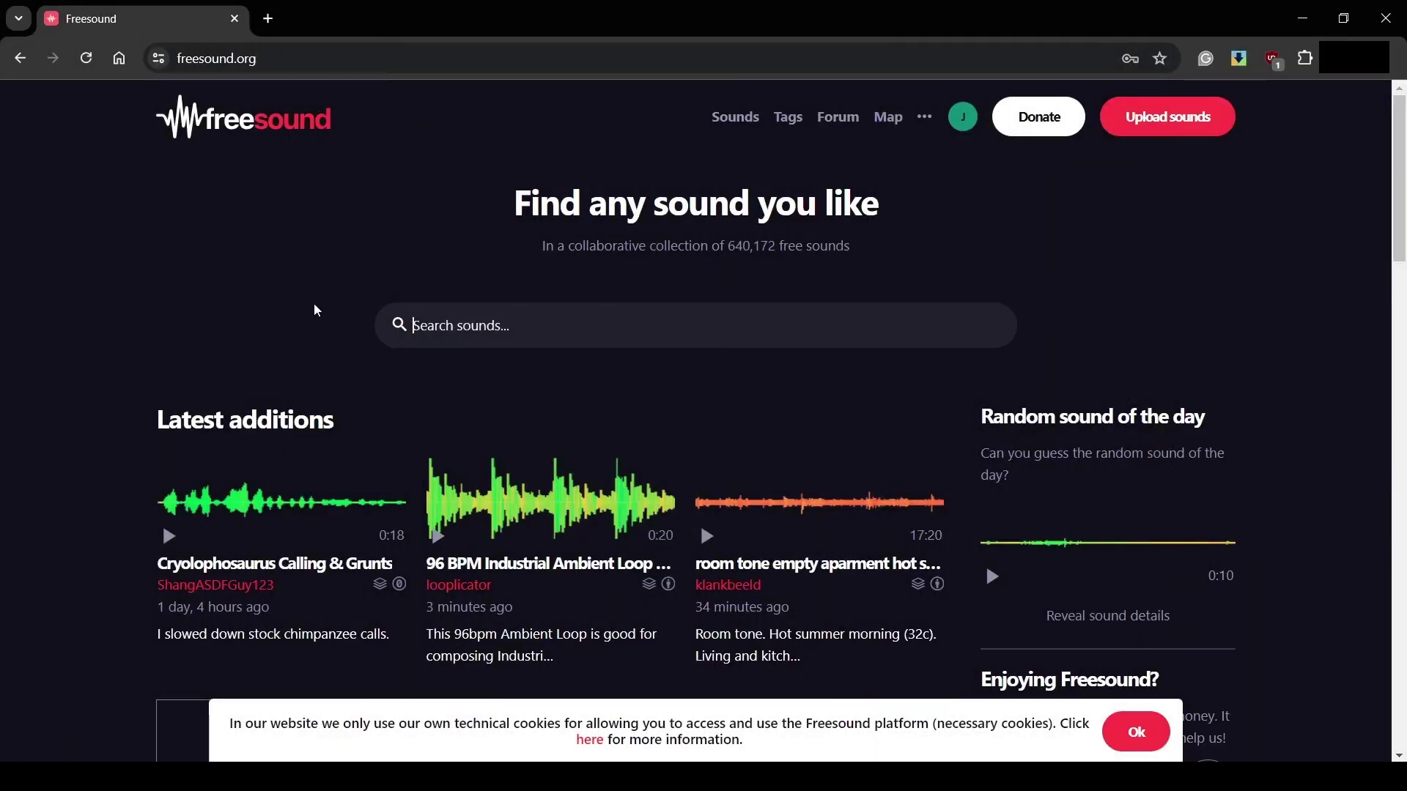
- Search Freesound for 'mortal kombat' and play Flawless Victory Game Over (deep voice)
type("mortal kombat")
key("Return")
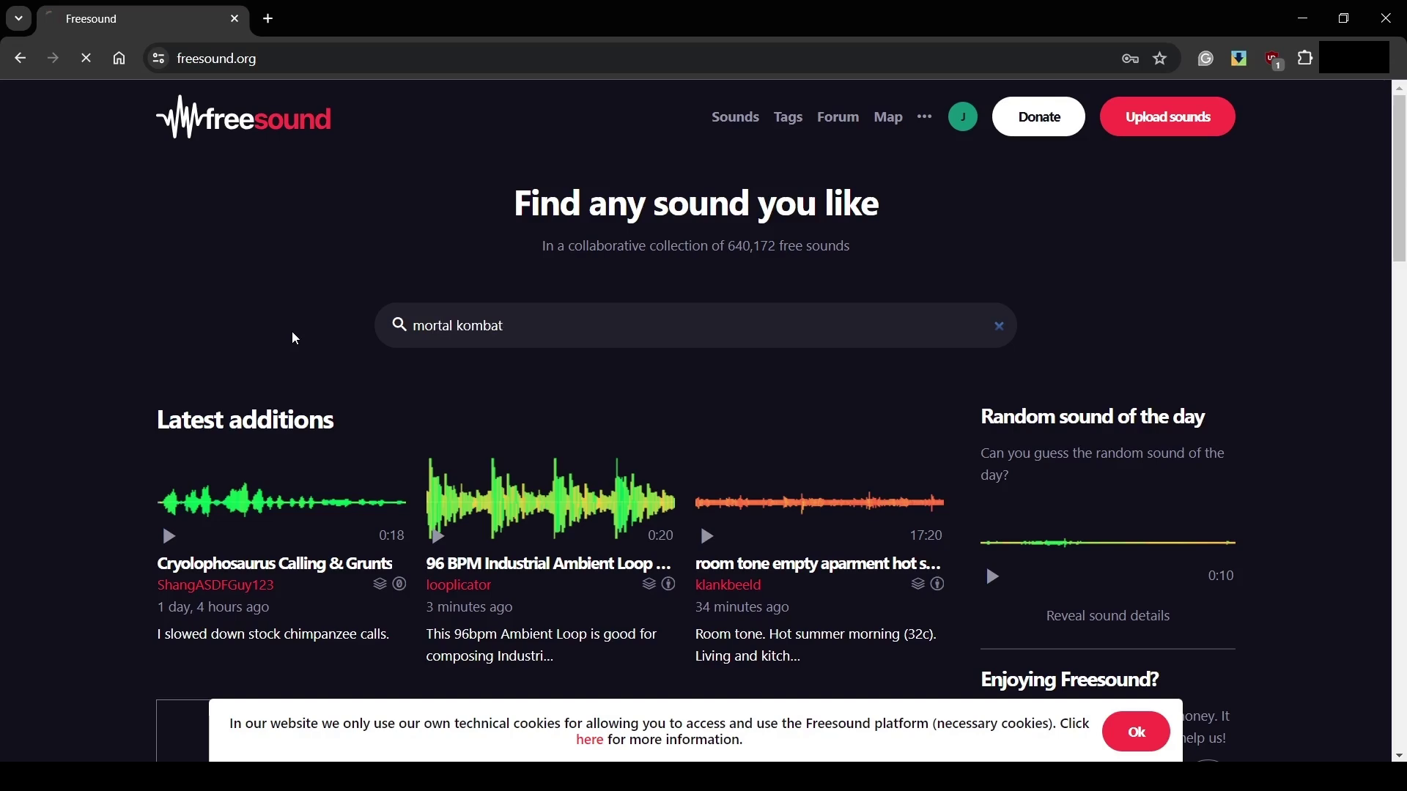
scroll(425, 373, "down", 10)
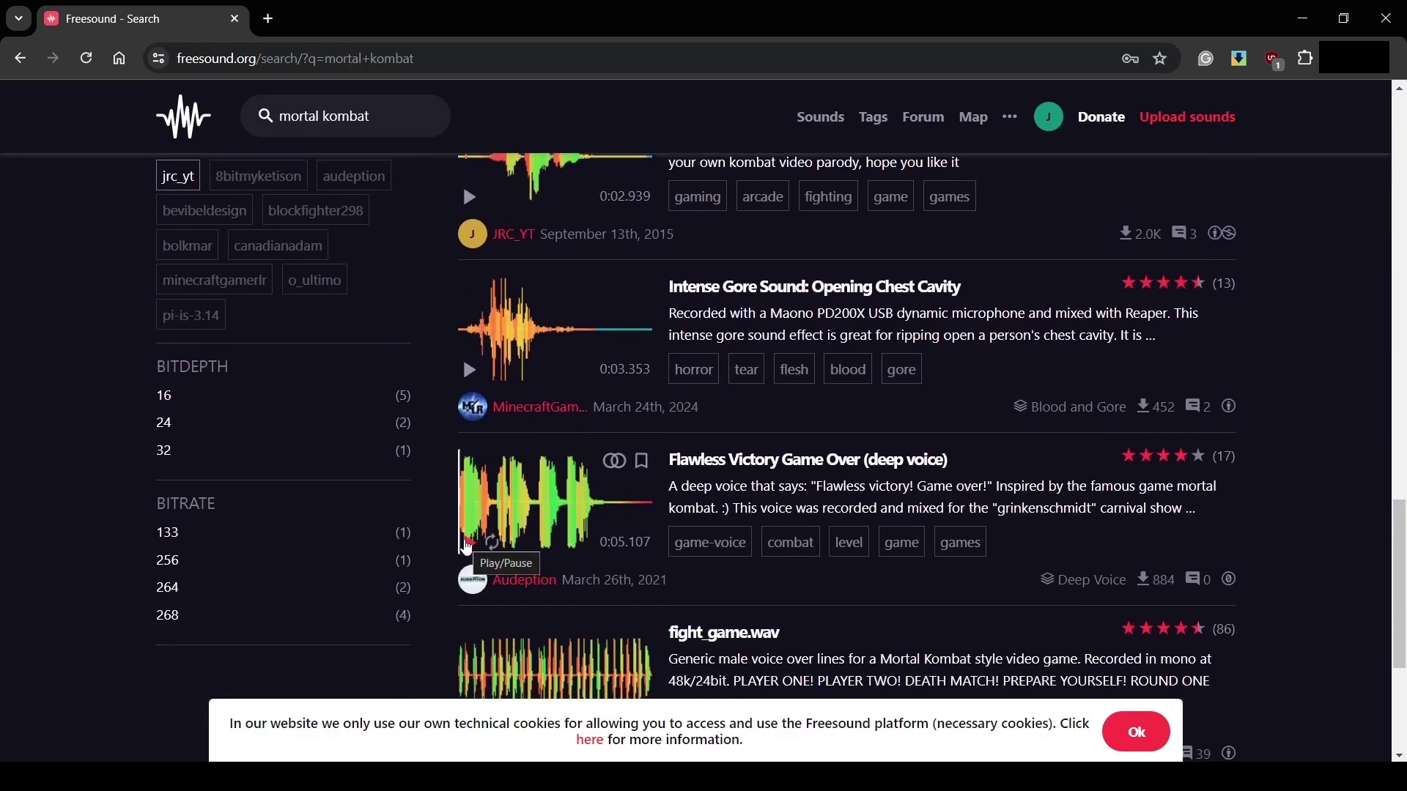
left_click(467, 546)
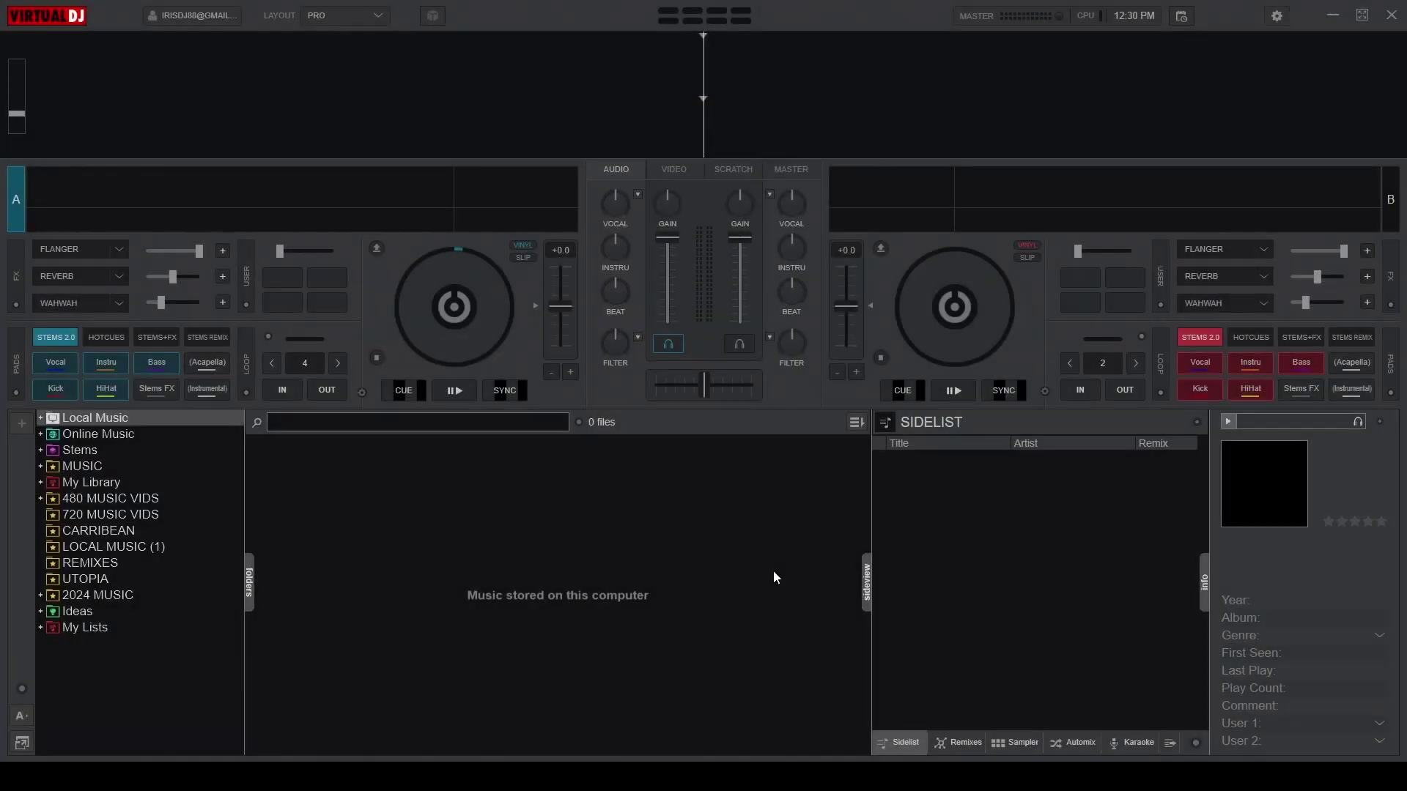
- Browse Local Music > Music > DJ SOUND SAMPLE & EFFECTS PACK to list its 29 files
left_click(41, 419)
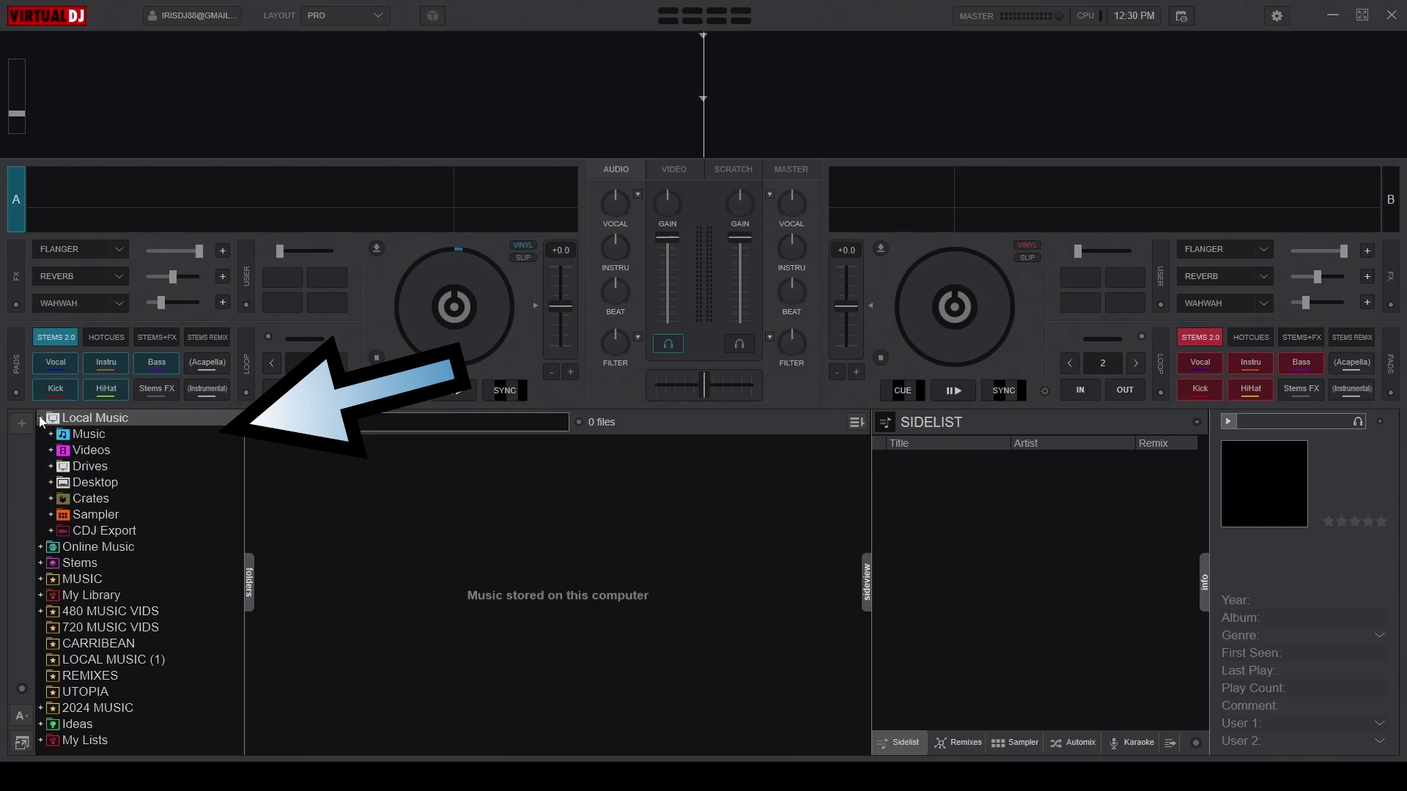
left_click(87, 434)
left_click(93, 465)
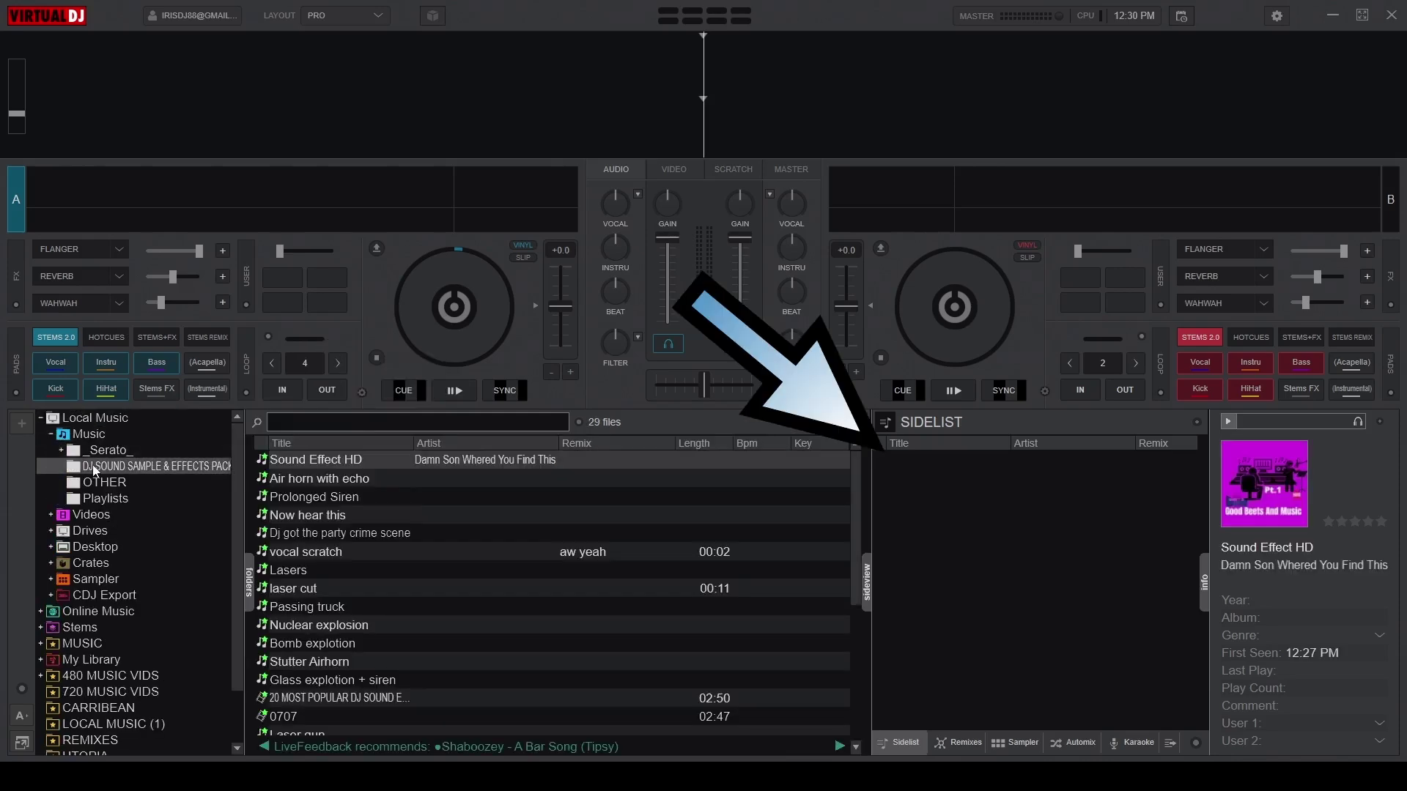
- From the Sampler panel's bank list, create new banks named SIREN and DJ DROPS
left_click(1015, 743)
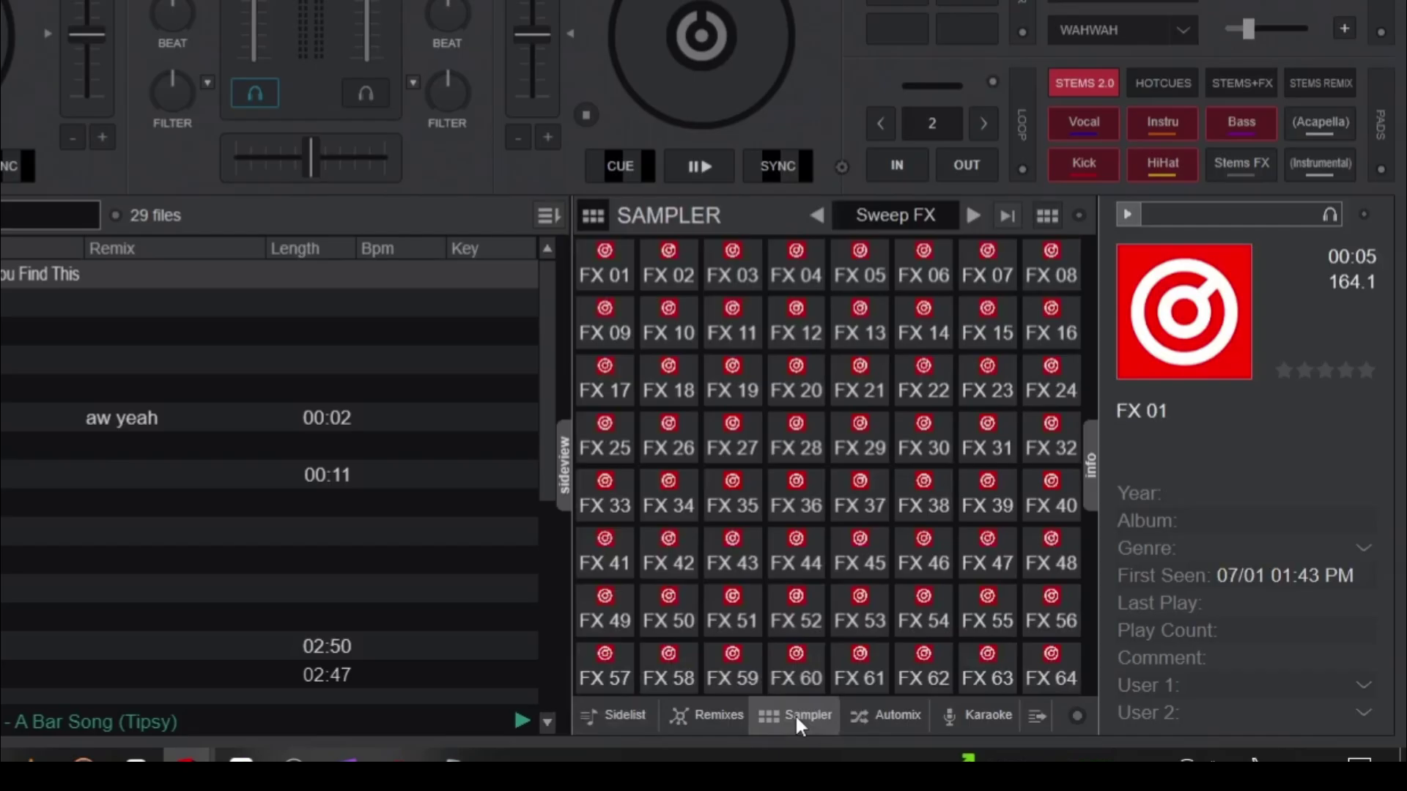
left_click(914, 223)
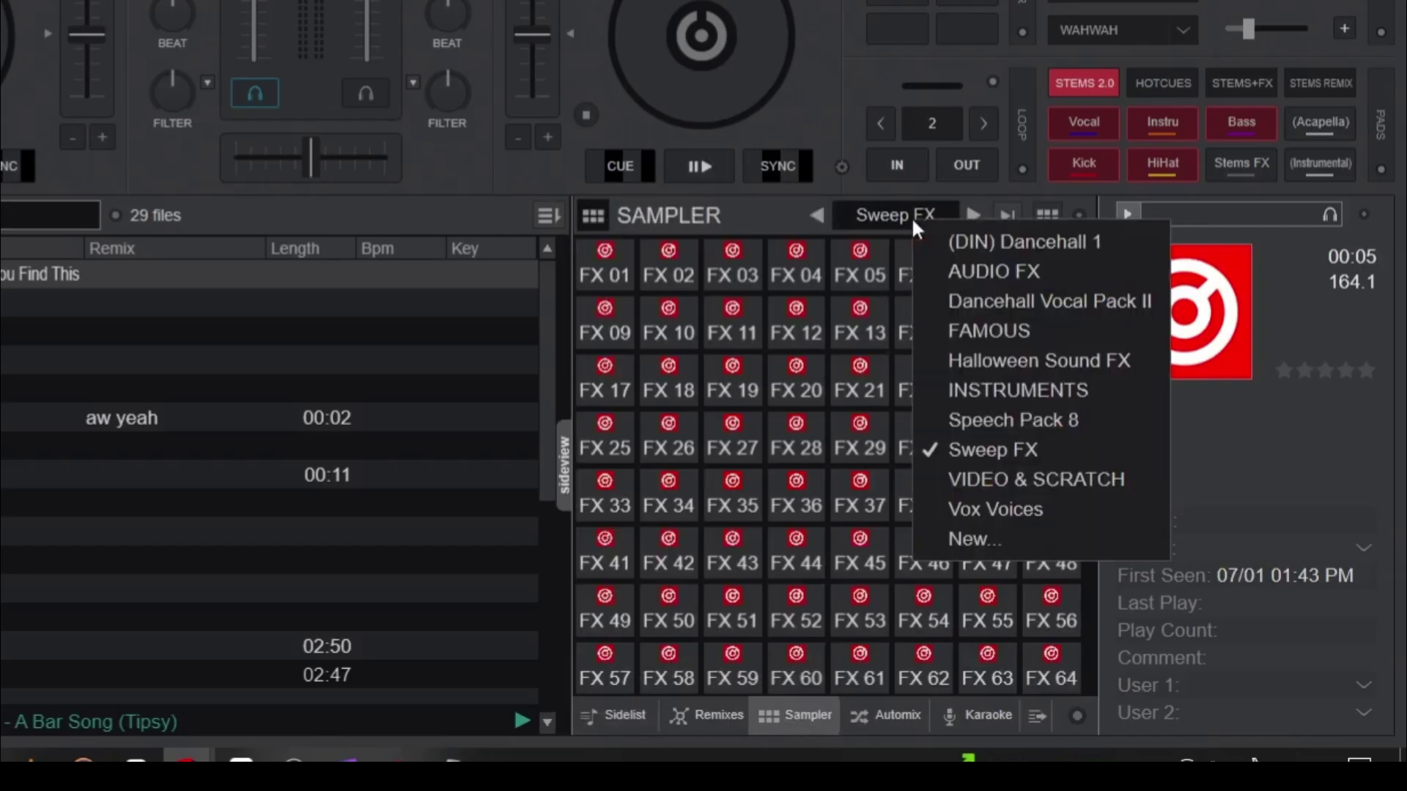
left_click(967, 540)
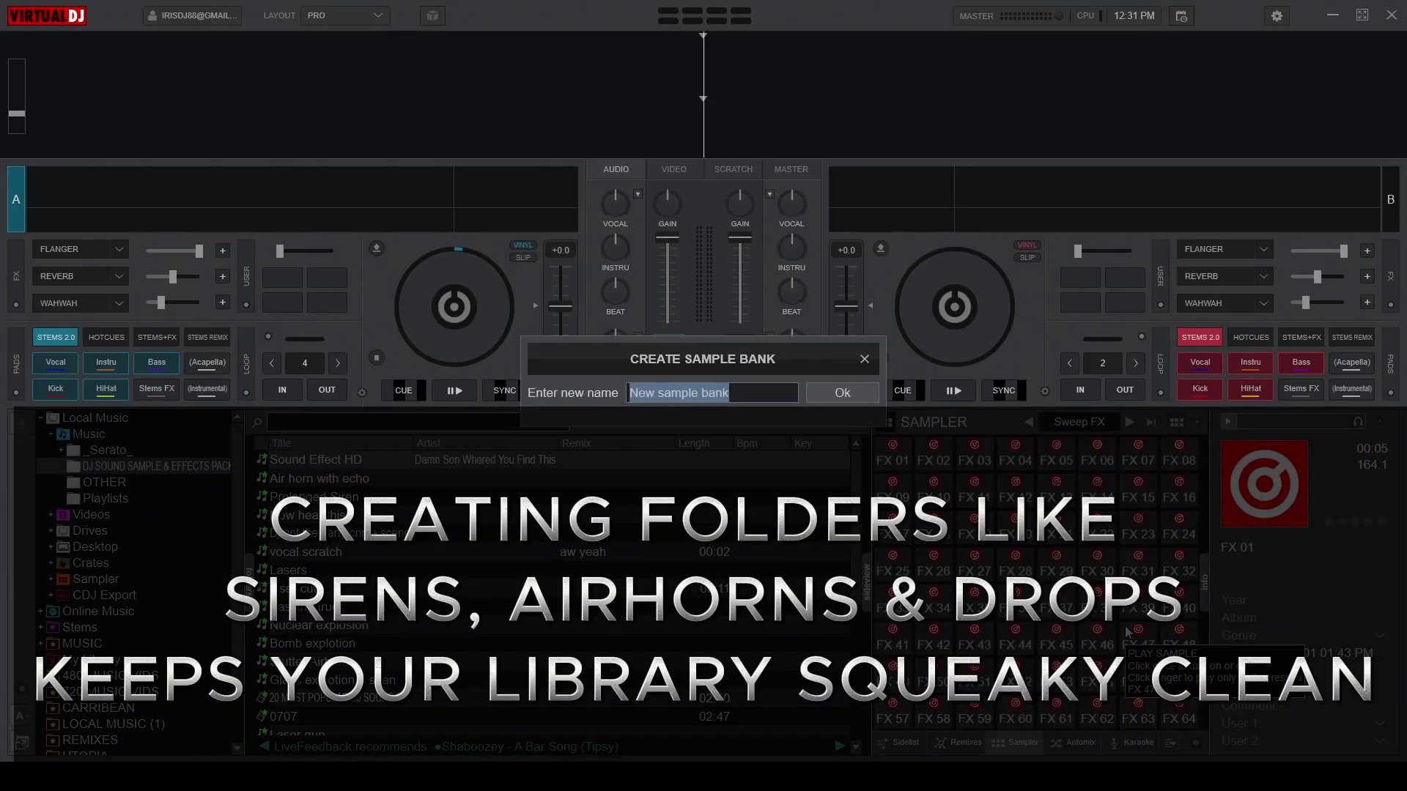
type("SIREN")
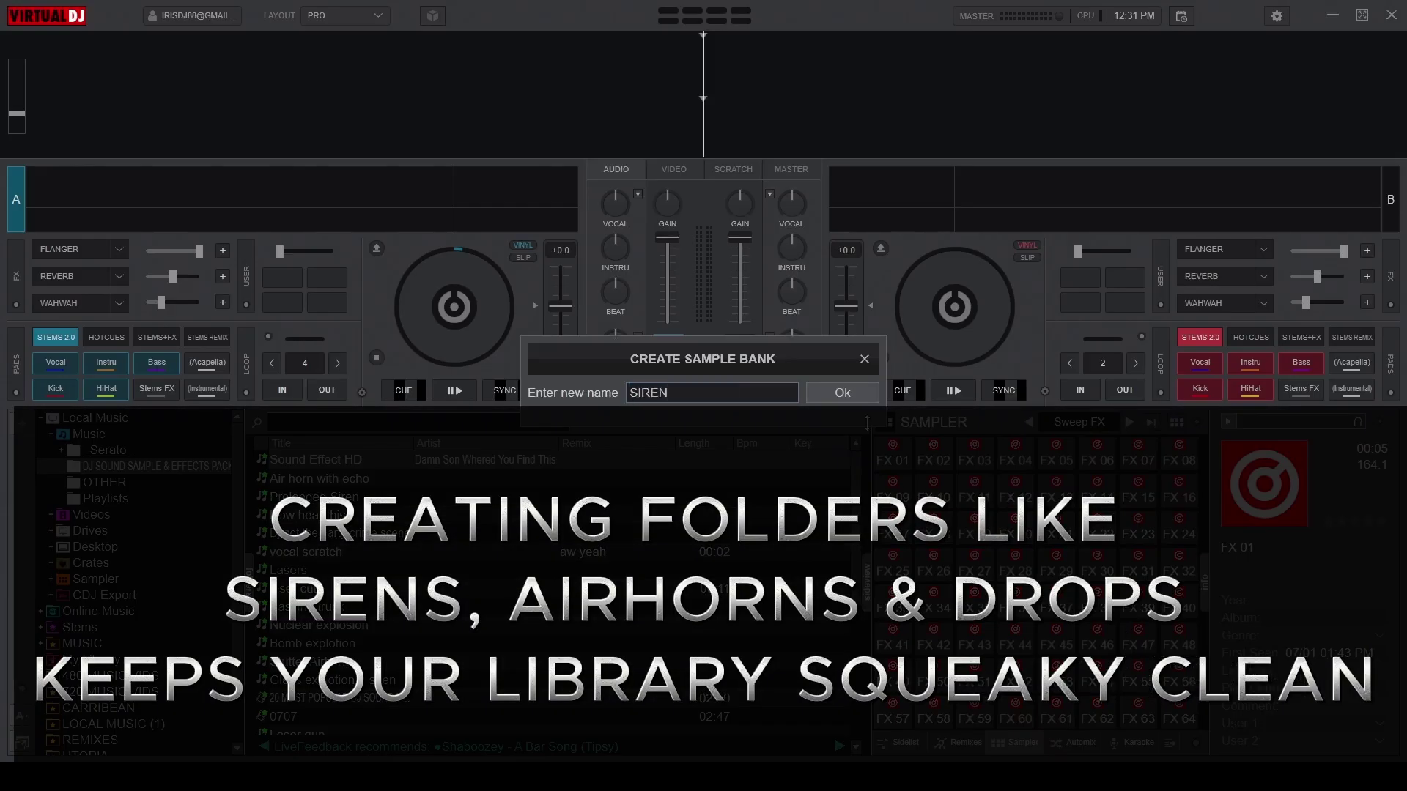
left_click(844, 392)
left_click(1069, 419)
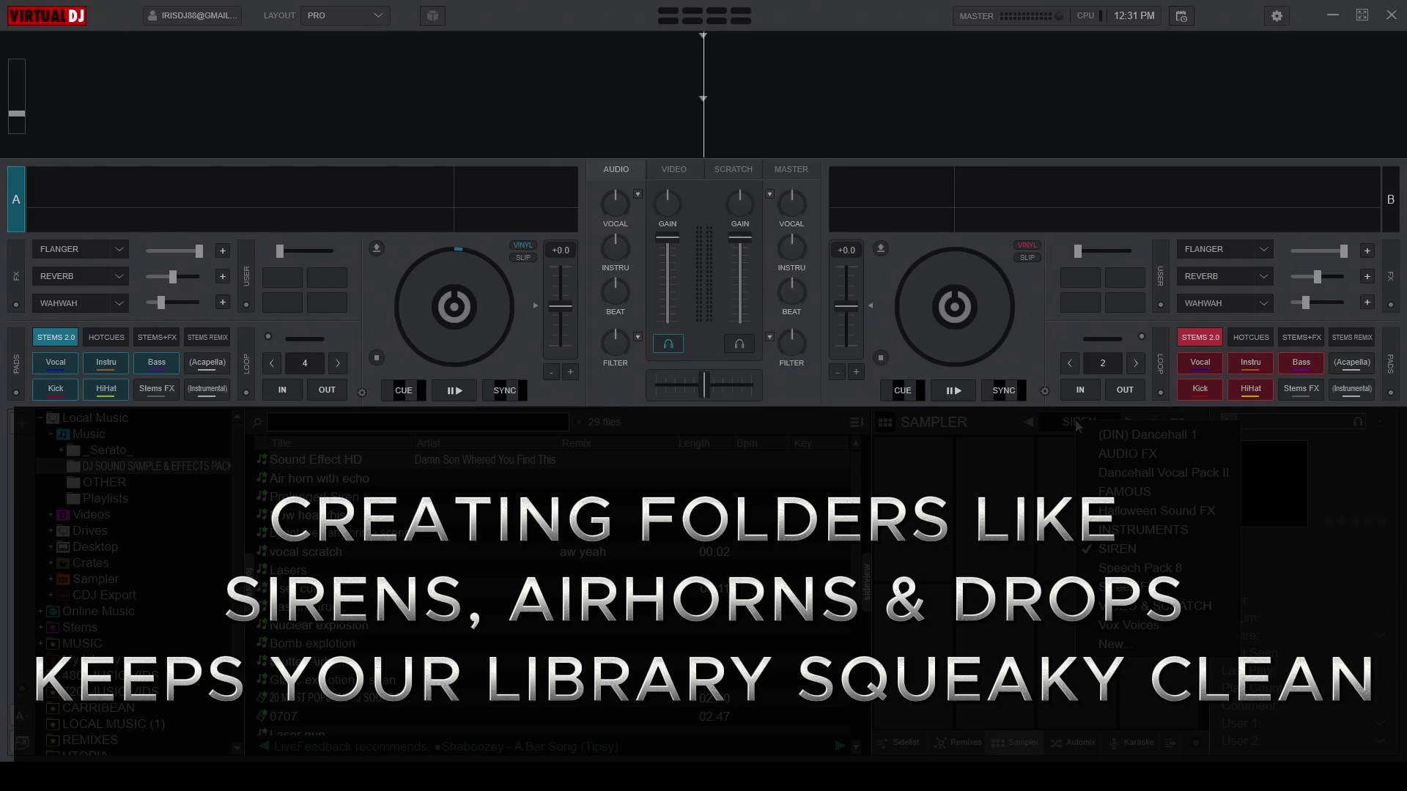
left_click(1114, 645)
type("DJ DROPS")
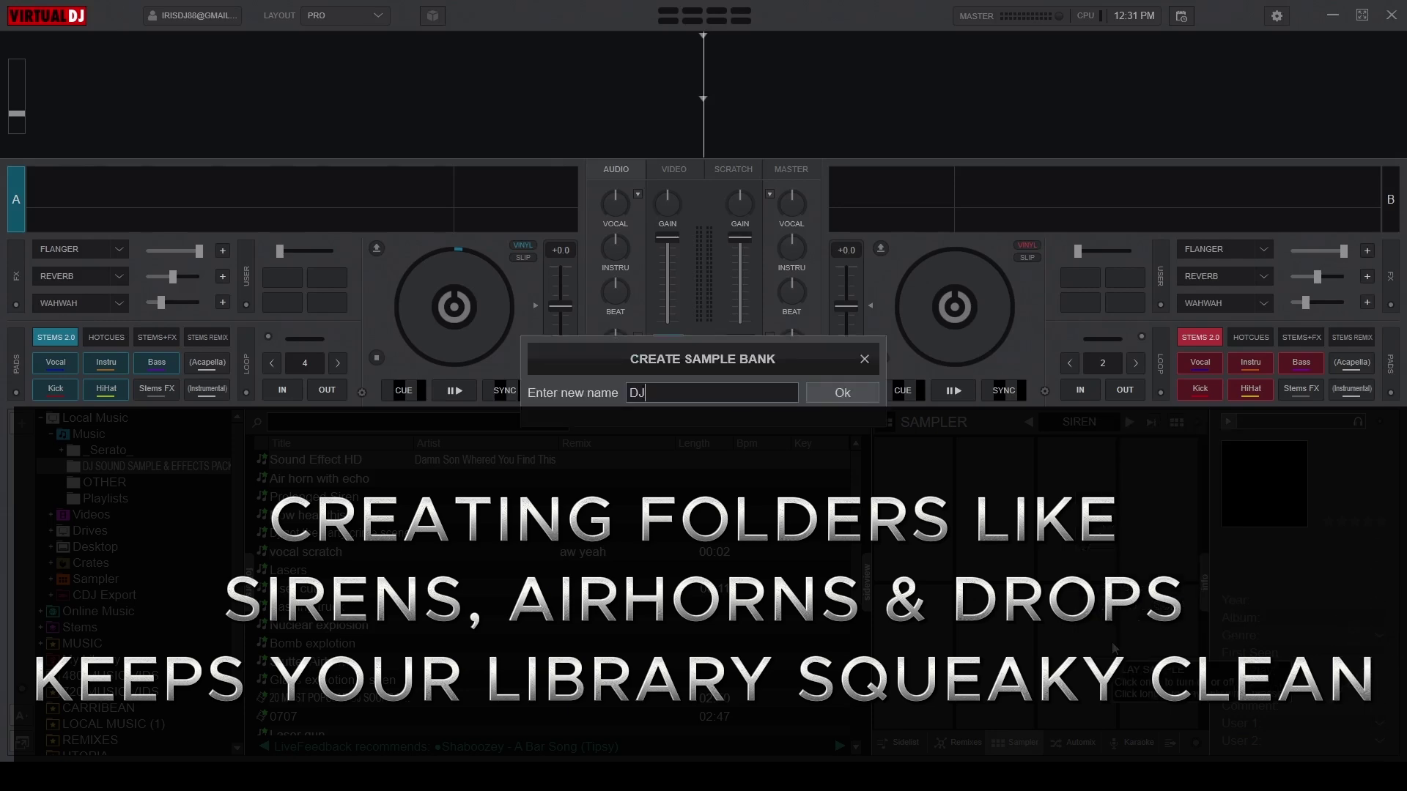
key("Return")
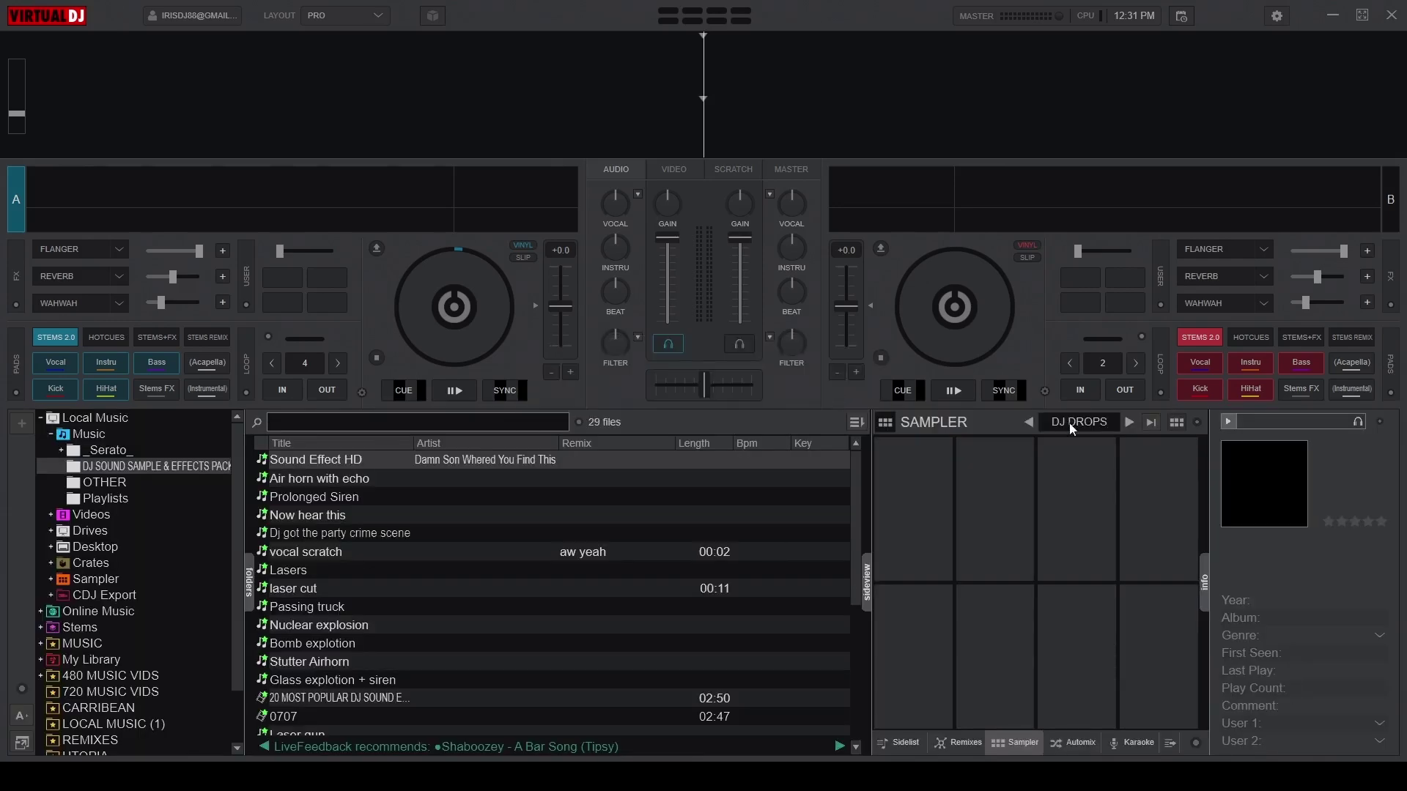
- Create another new sampler bank named AIRHORNS
left_click(1069, 423)
left_click(1143, 709)
type("AIRHORNS")
left_click(861, 394)
- Fill AIRHORNS with Air horn with echo, Stutter Airhorn and Sound Effect HD
left_click_drag(341, 480, 927, 468)
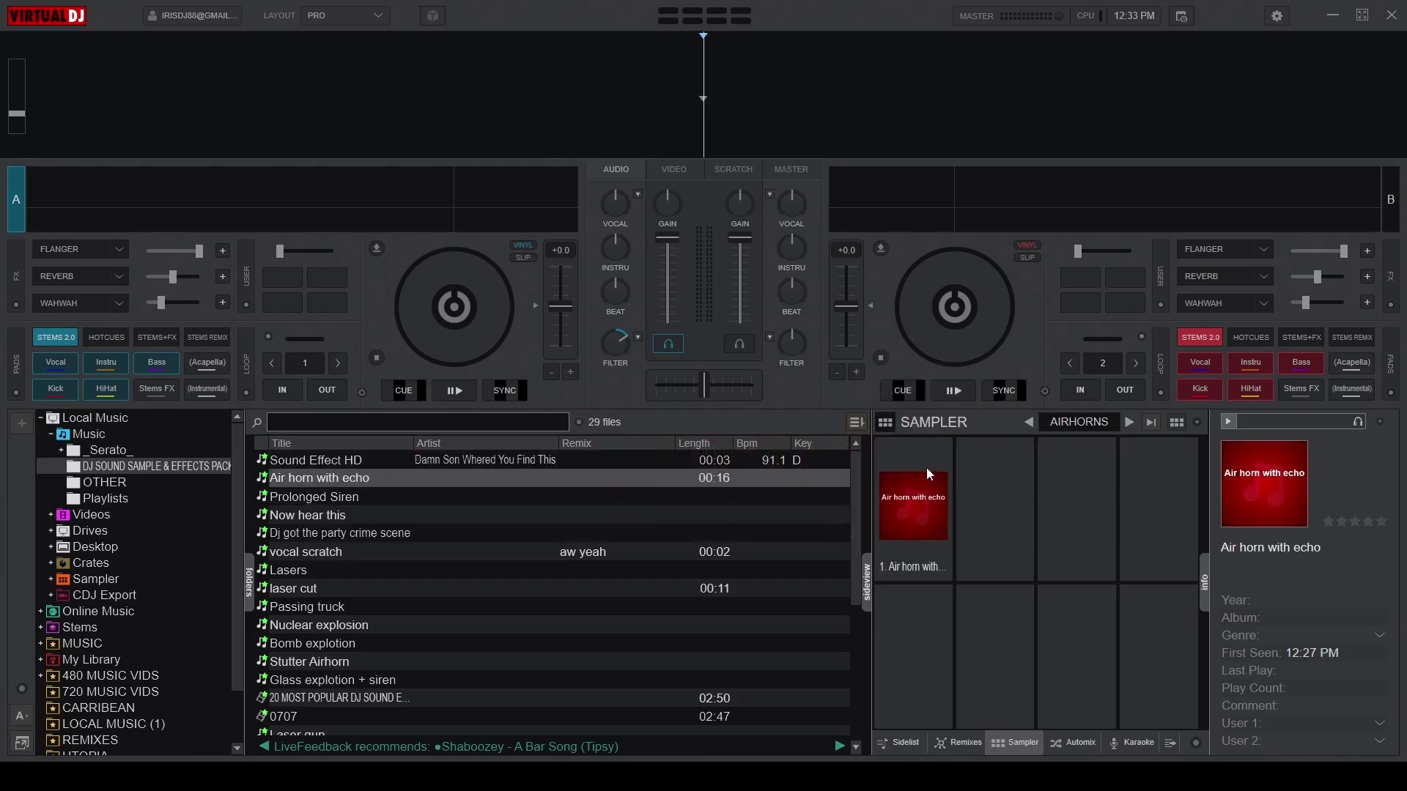
left_click_drag(308, 662, 984, 500)
left_click(1177, 423)
scroll(371, 657, "down", 3)
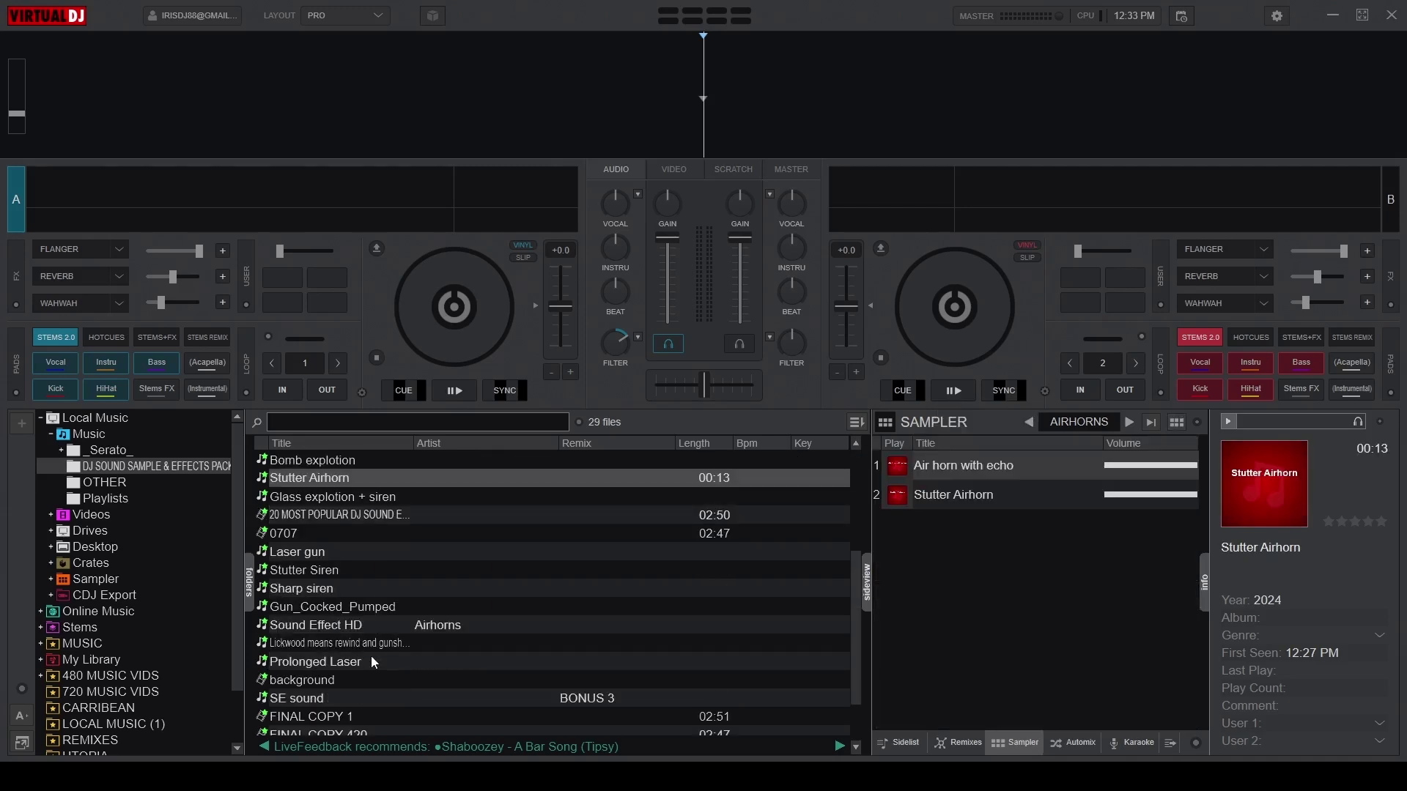
left_click_drag(363, 624, 957, 629)
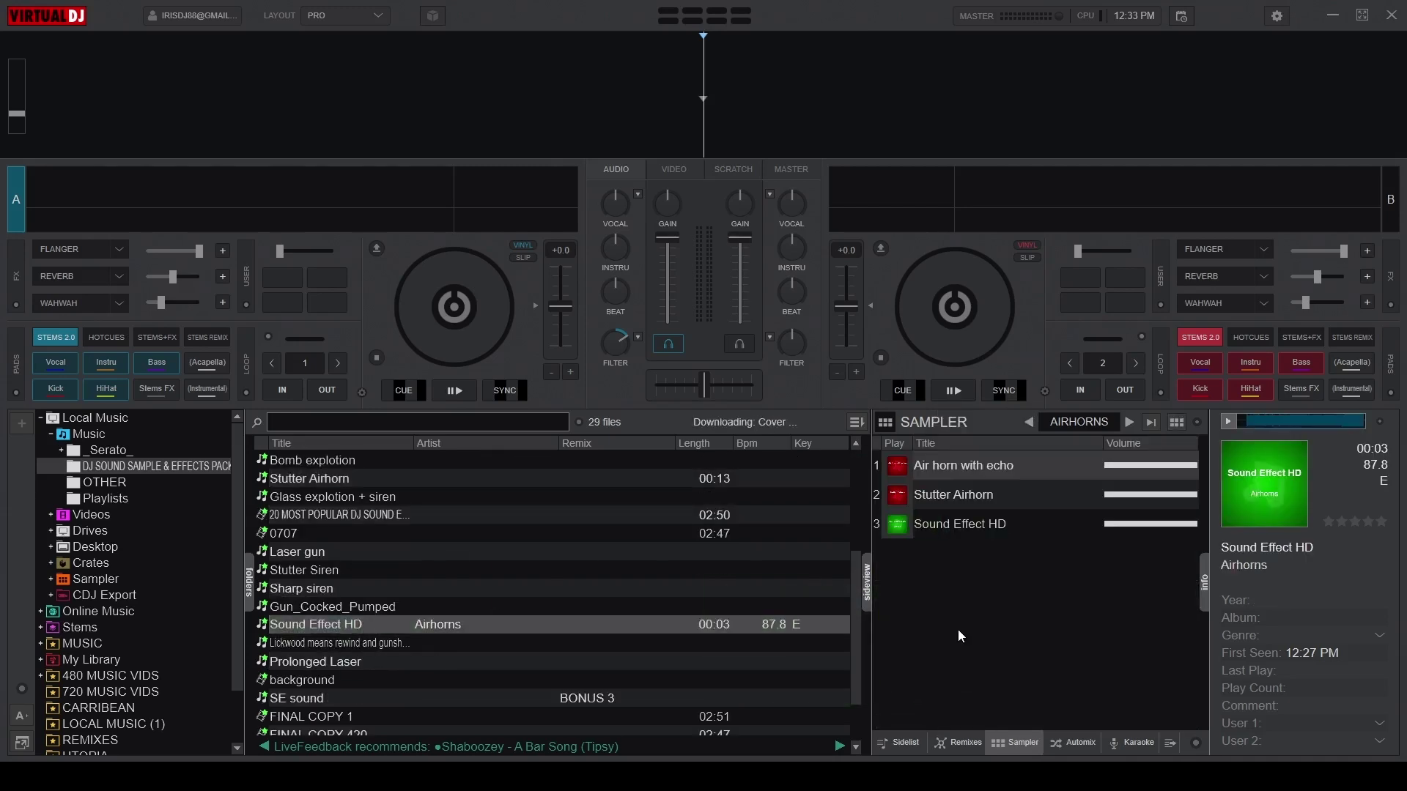
scroll(496, 639, "down", 1)
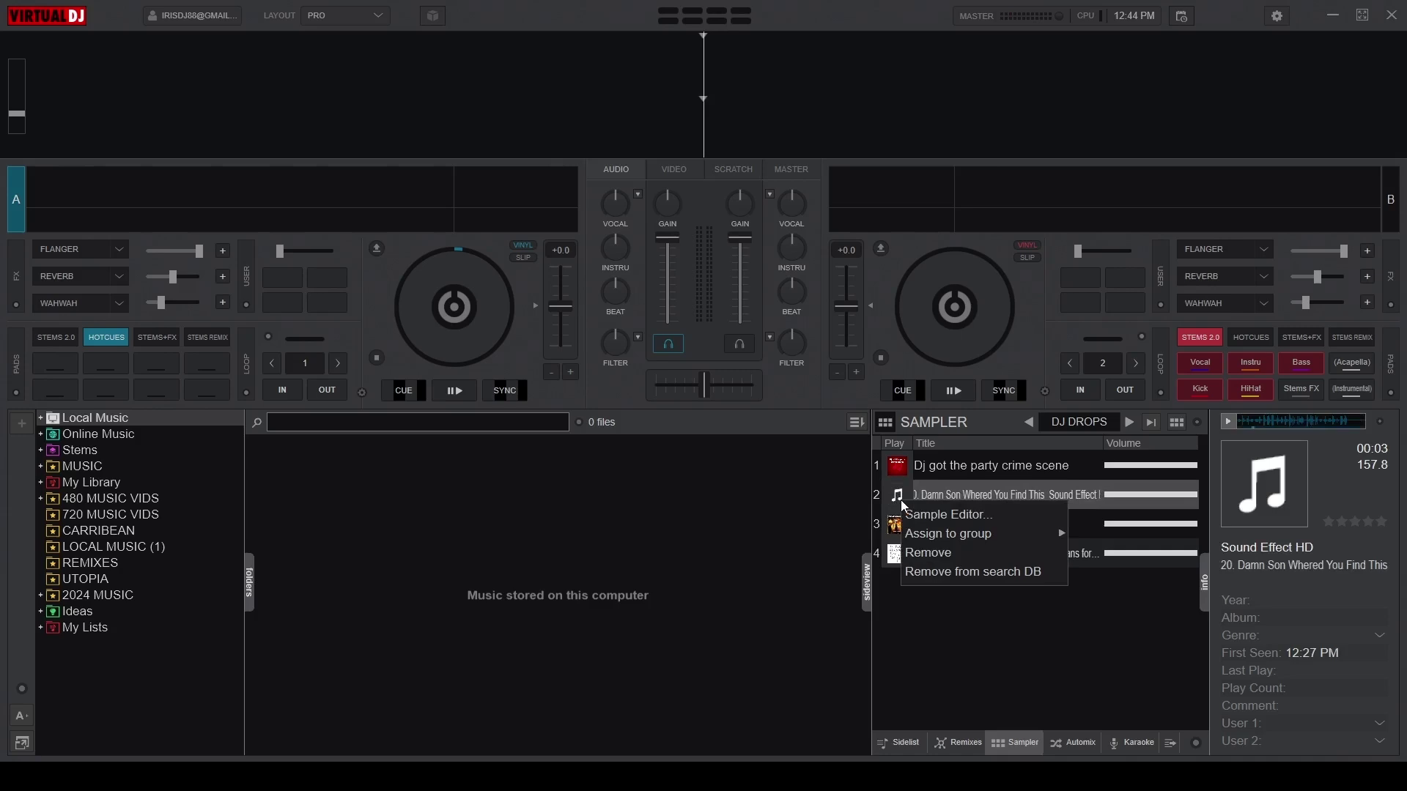
- In the Sample Editor, boost the Damn Son drop's gain, keep Drop mode, and preview it
left_click(966, 516)
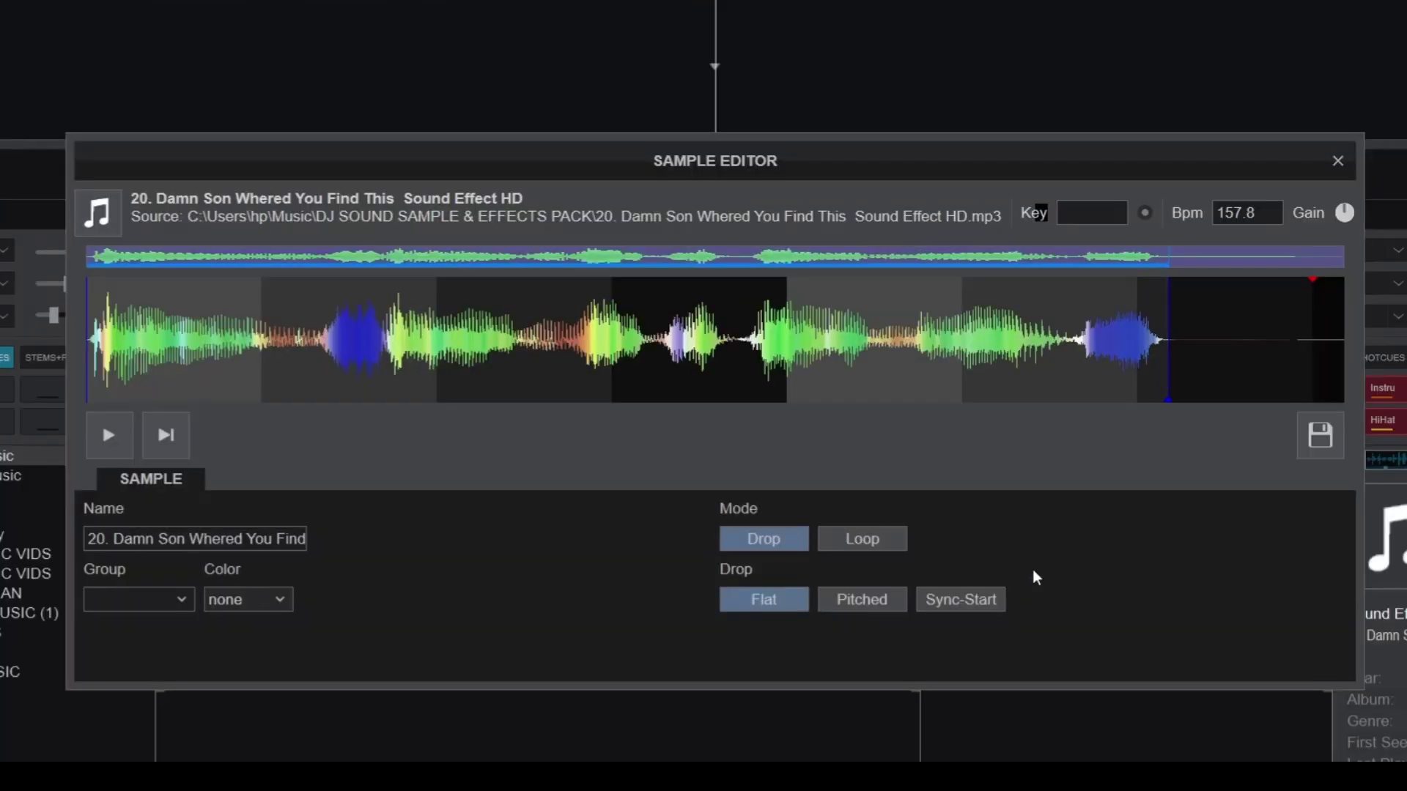
left_click_drag(1346, 216, 1351, 216)
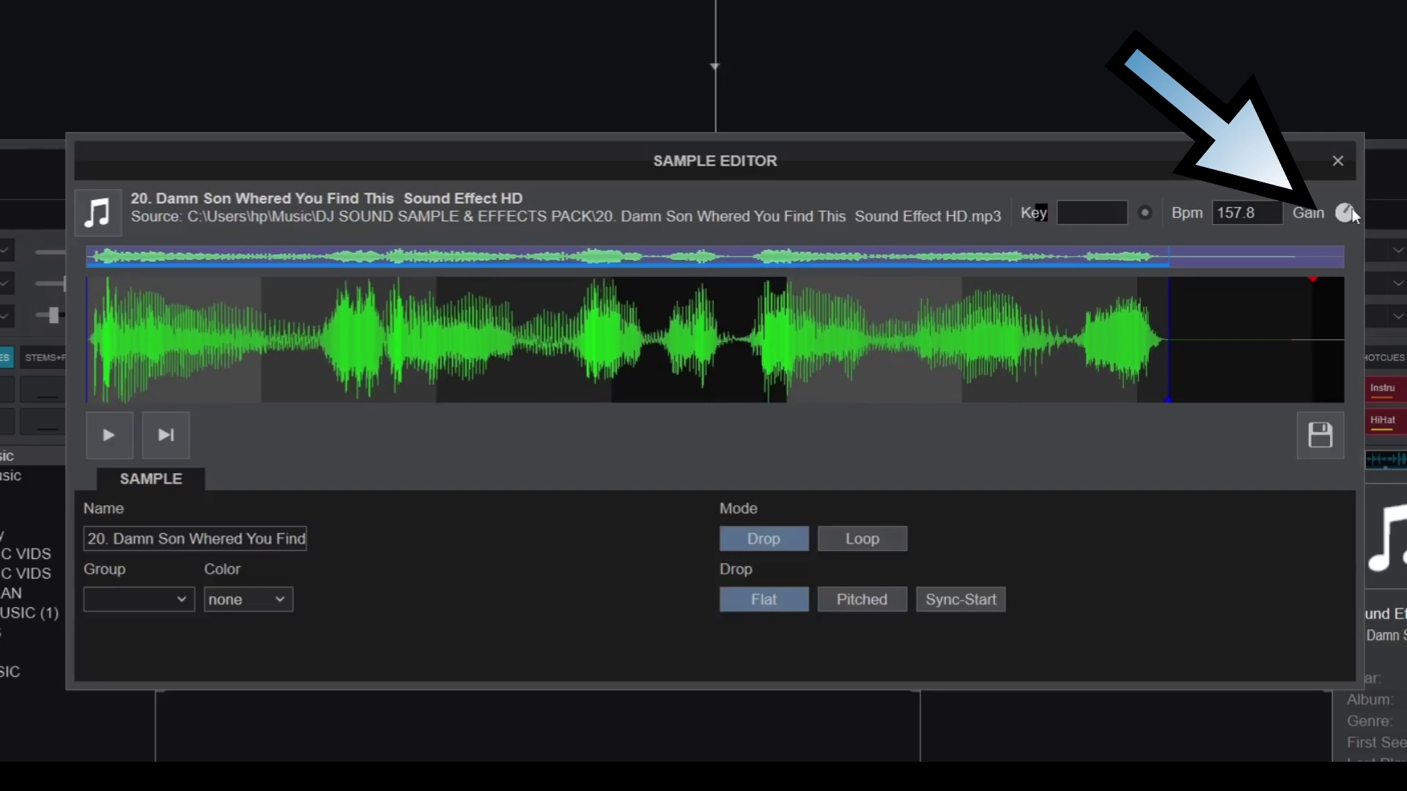
left_click(891, 545)
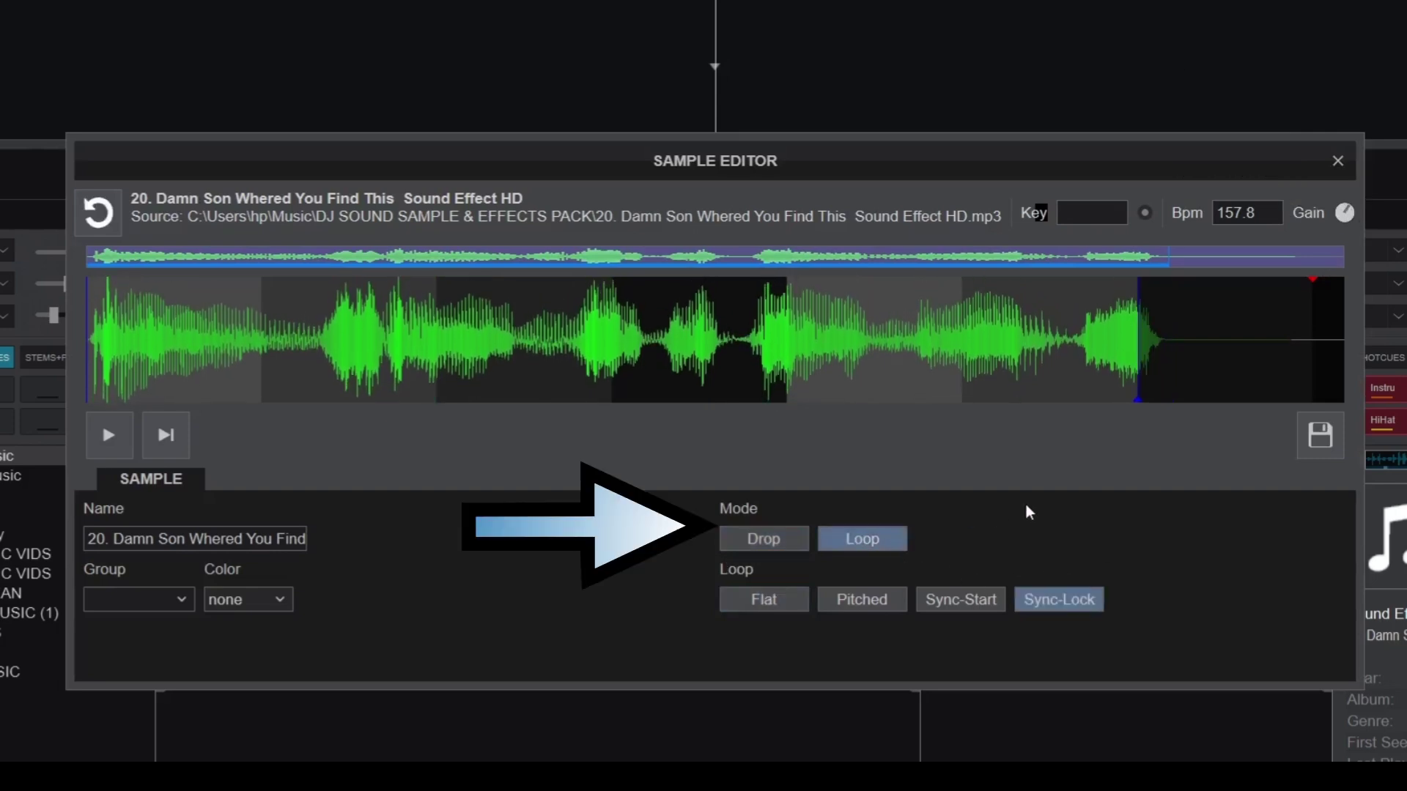
left_click(766, 544)
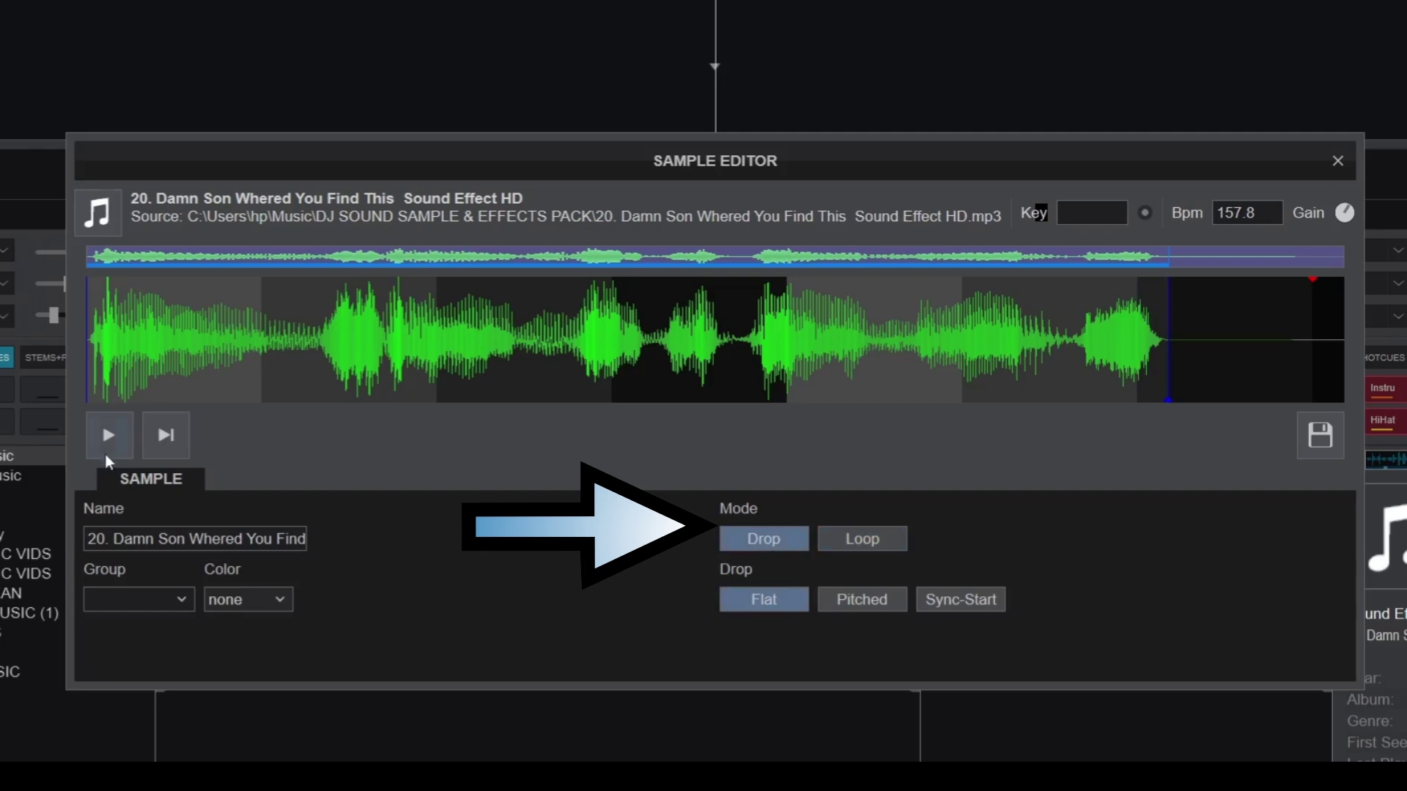
left_click(107, 445)
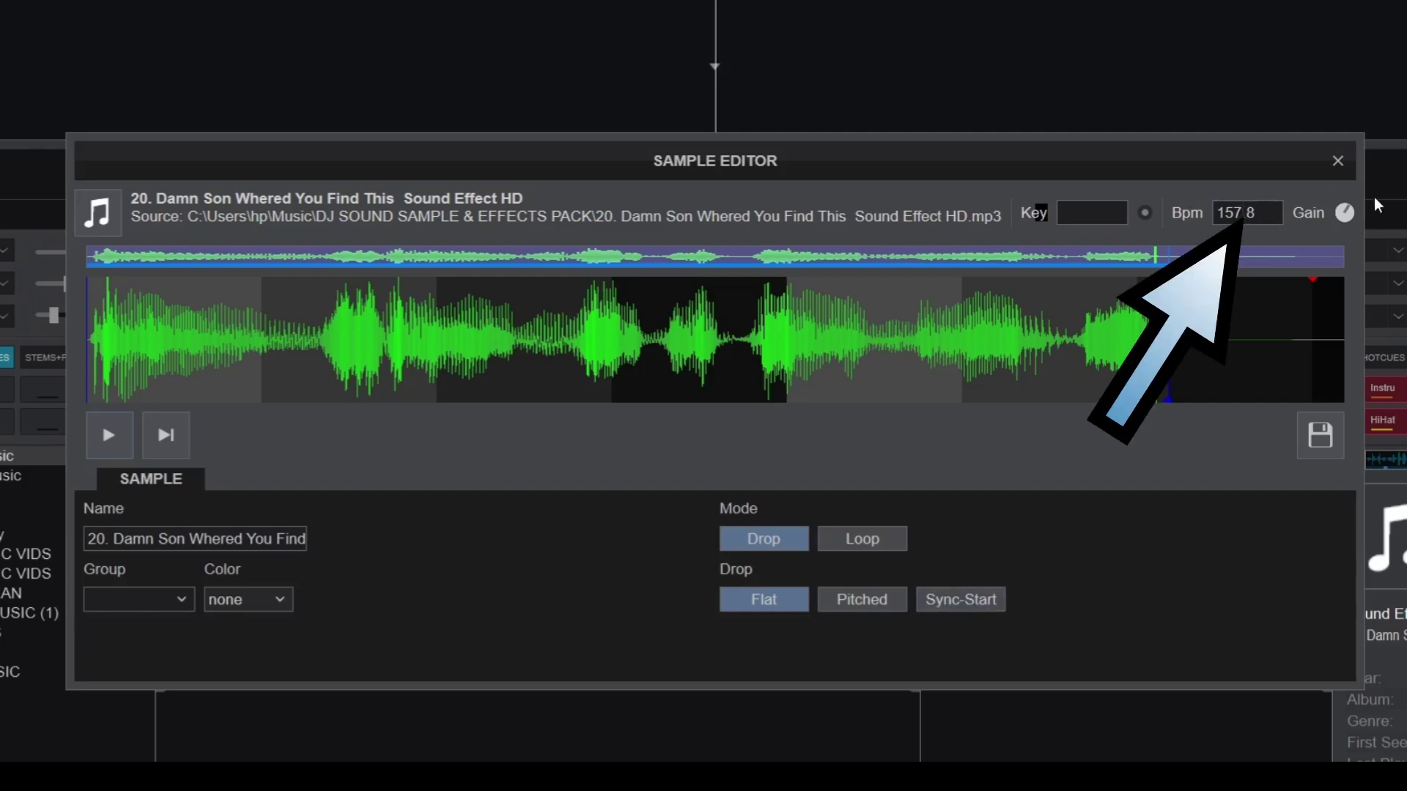
- Change the BPM value's last digit to 7 and save the edited sample
key("BackSpace")
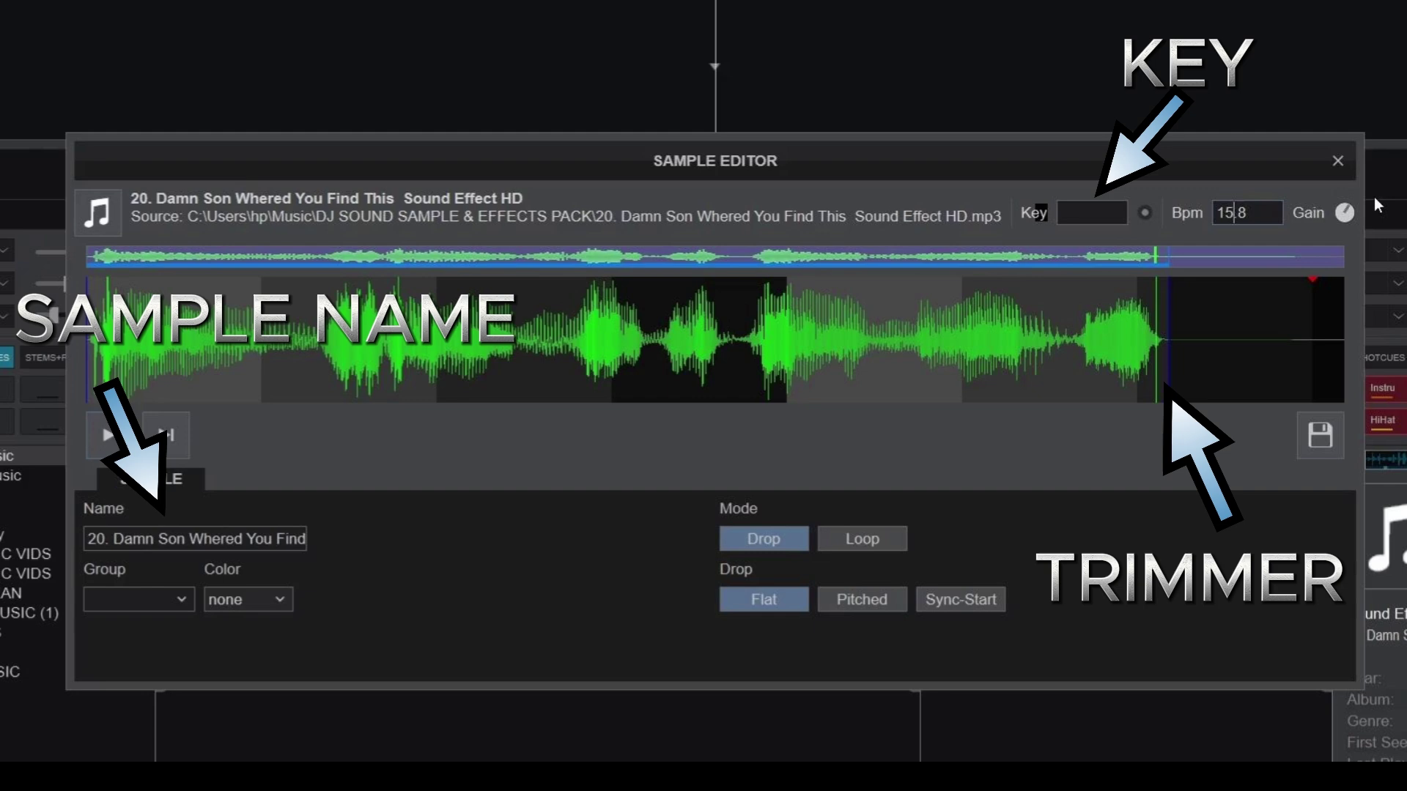
type("7")
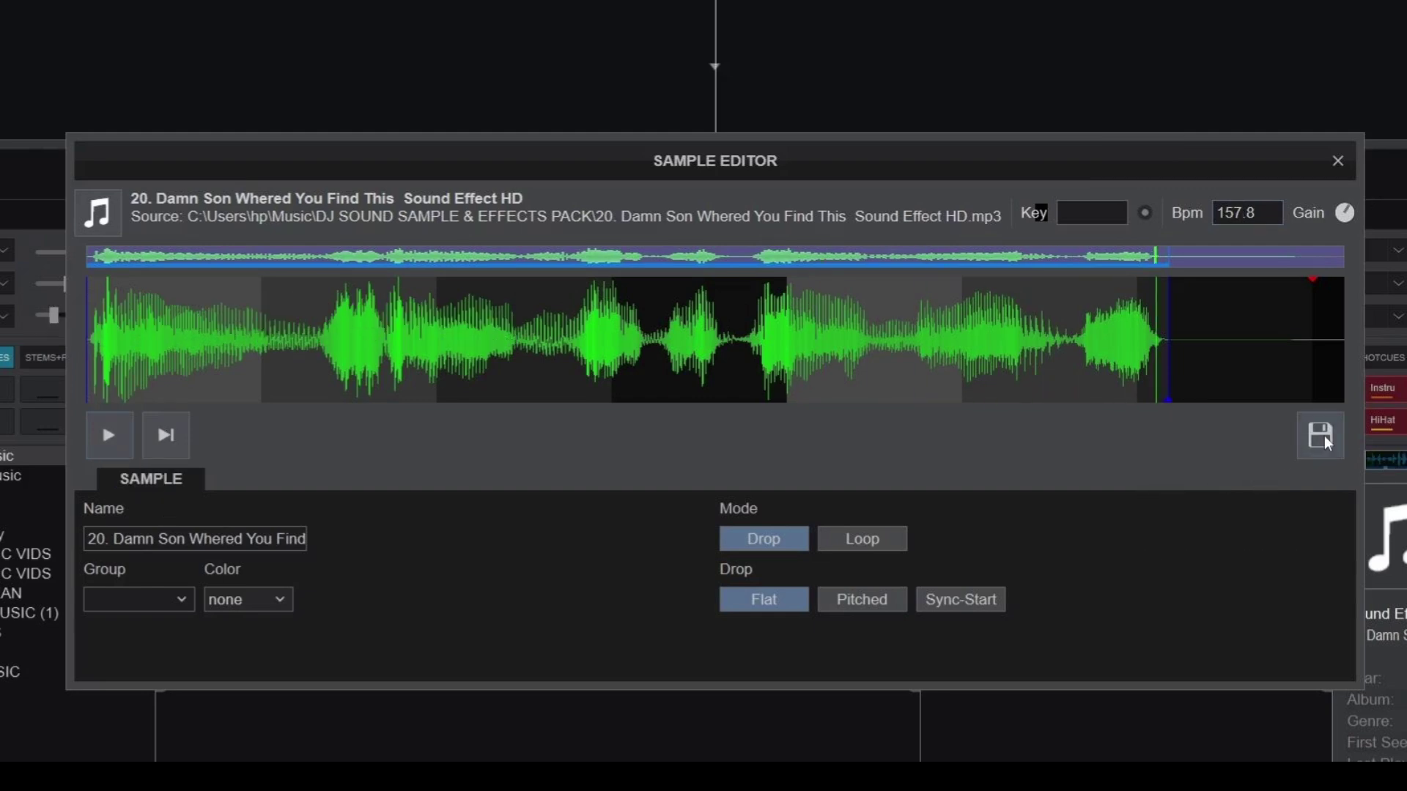
left_click(1320, 436)
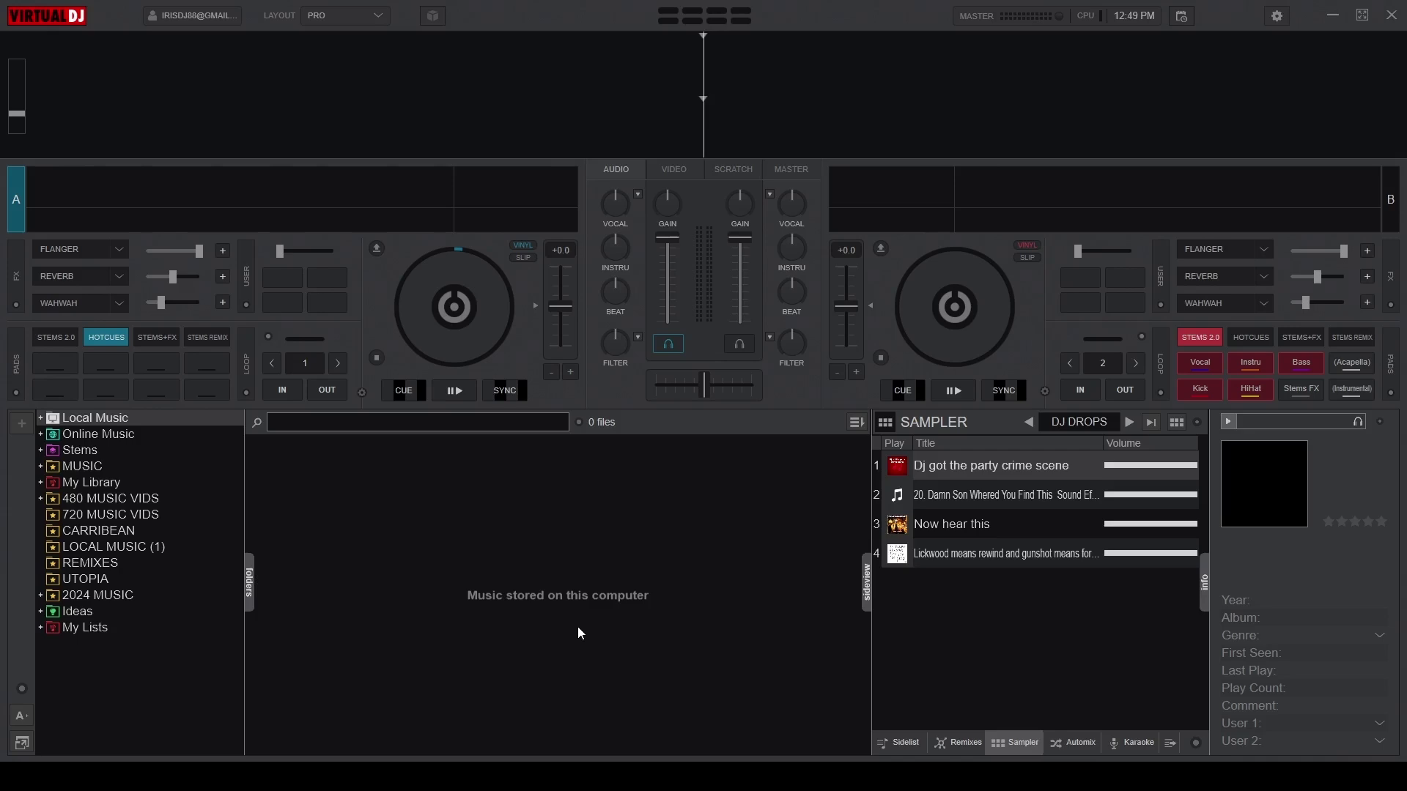
- Switch the sampler to the SIREN bank and play the Kill Bill Siren pad
left_click(1098, 426)
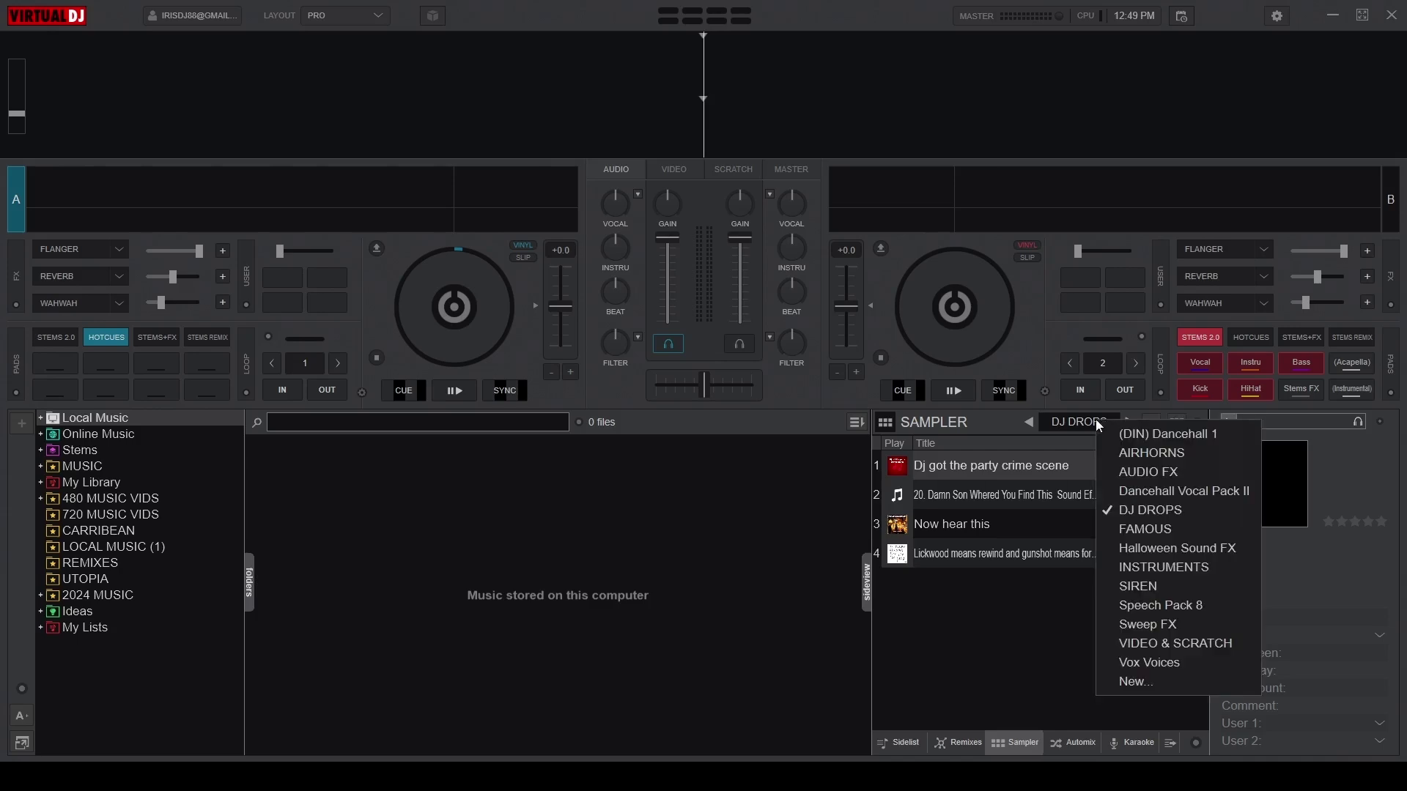
left_click(1139, 584)
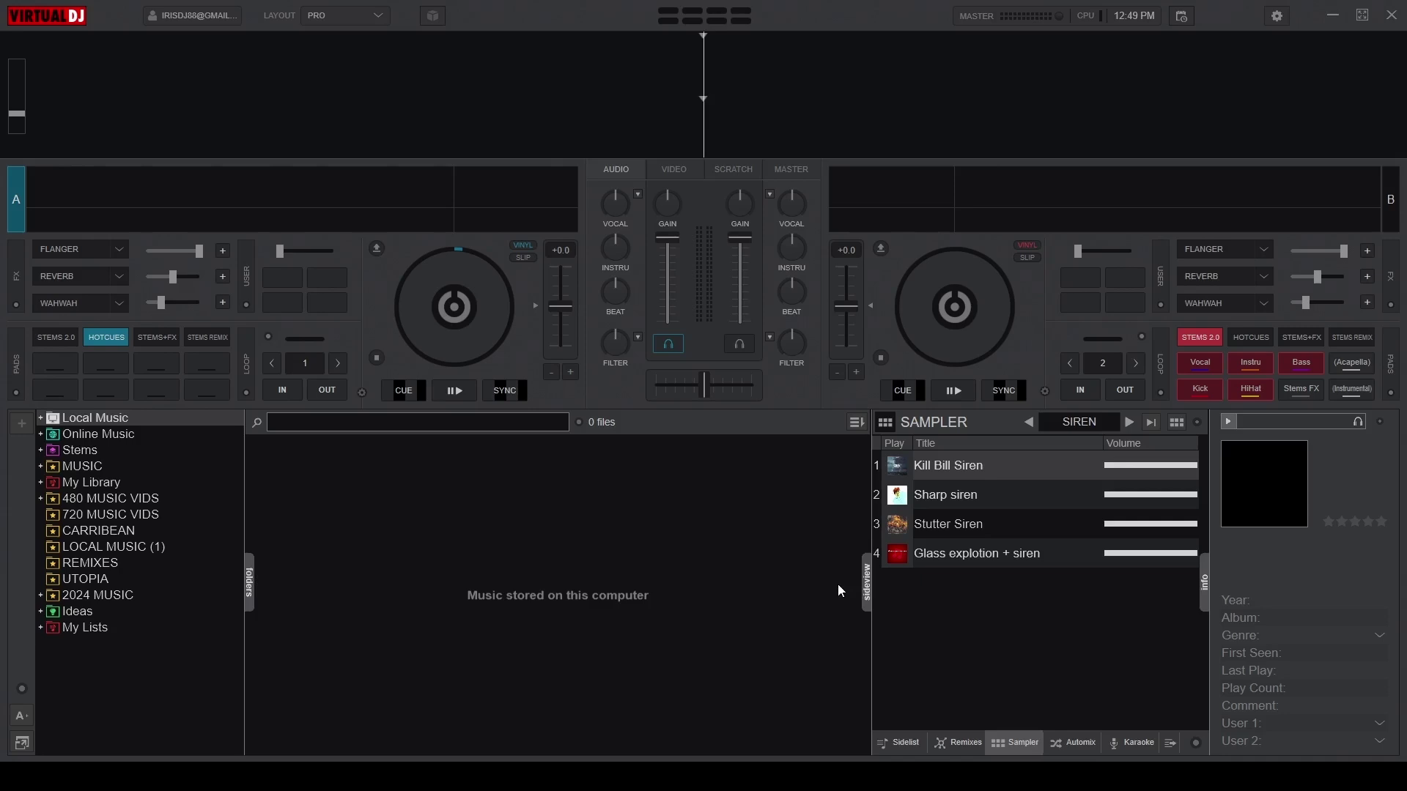
left_click(900, 464)
- Load the factory default (legacy) keyboard mapping preset in Controllers > Keyboard settings
left_click(1276, 15)
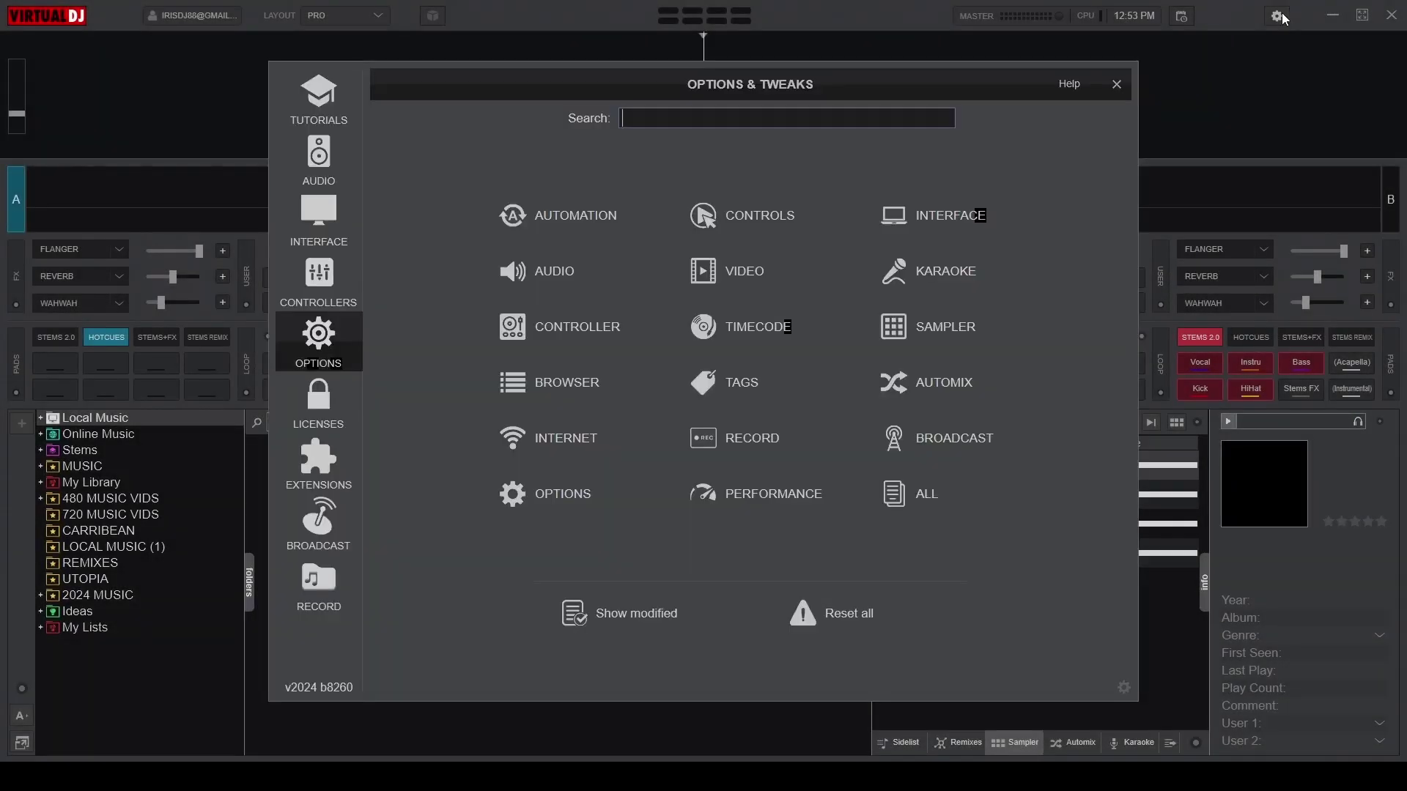
left_click(332, 283)
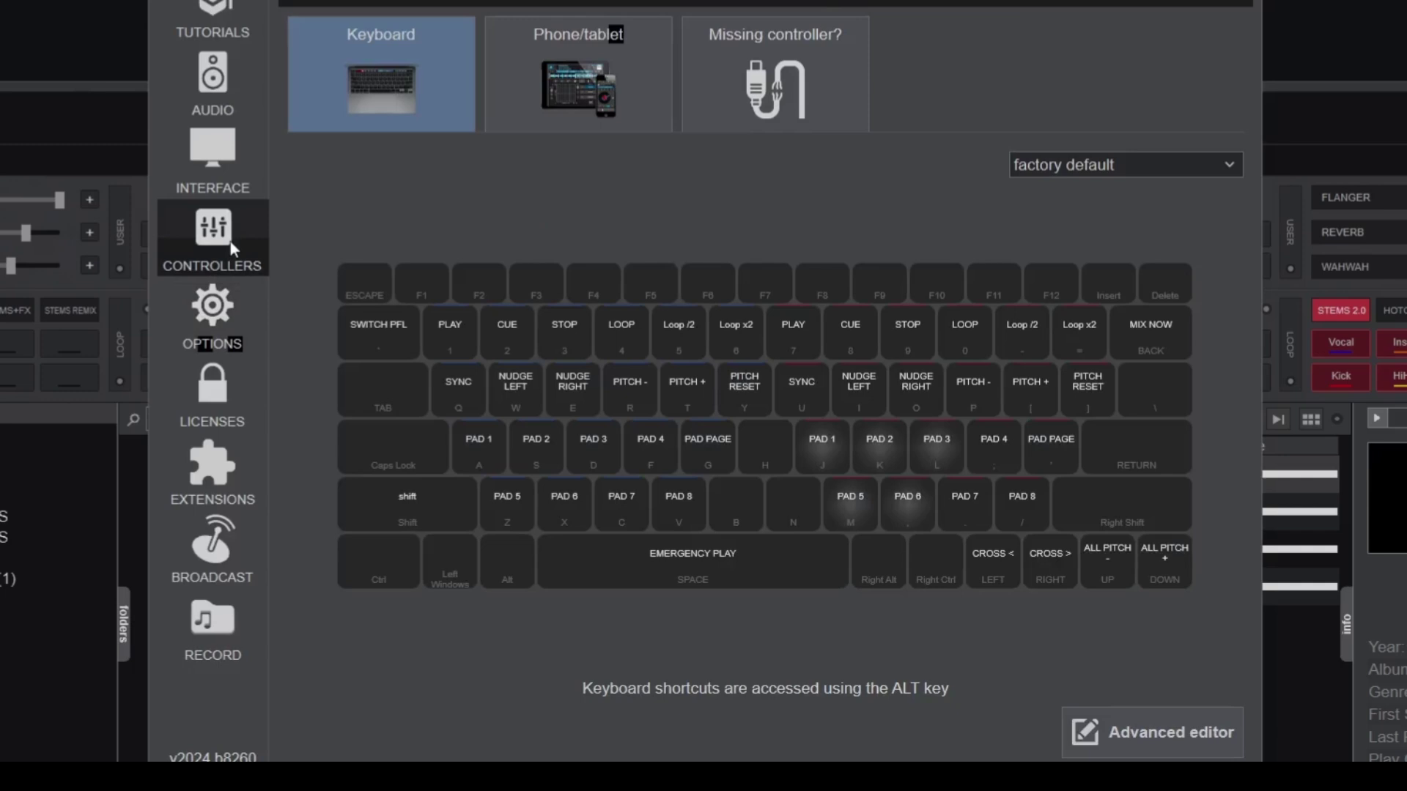
left_click(1081, 167)
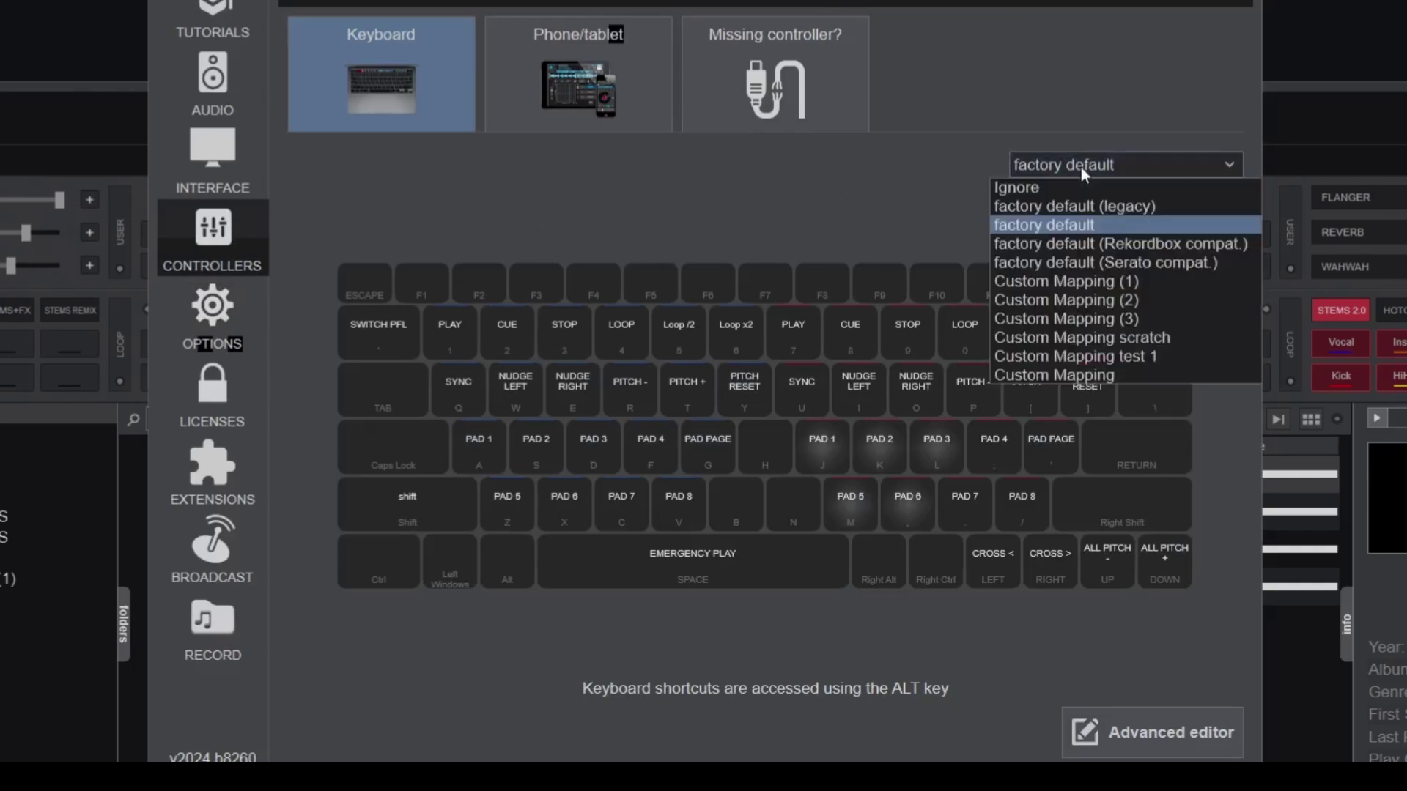
left_click(1139, 210)
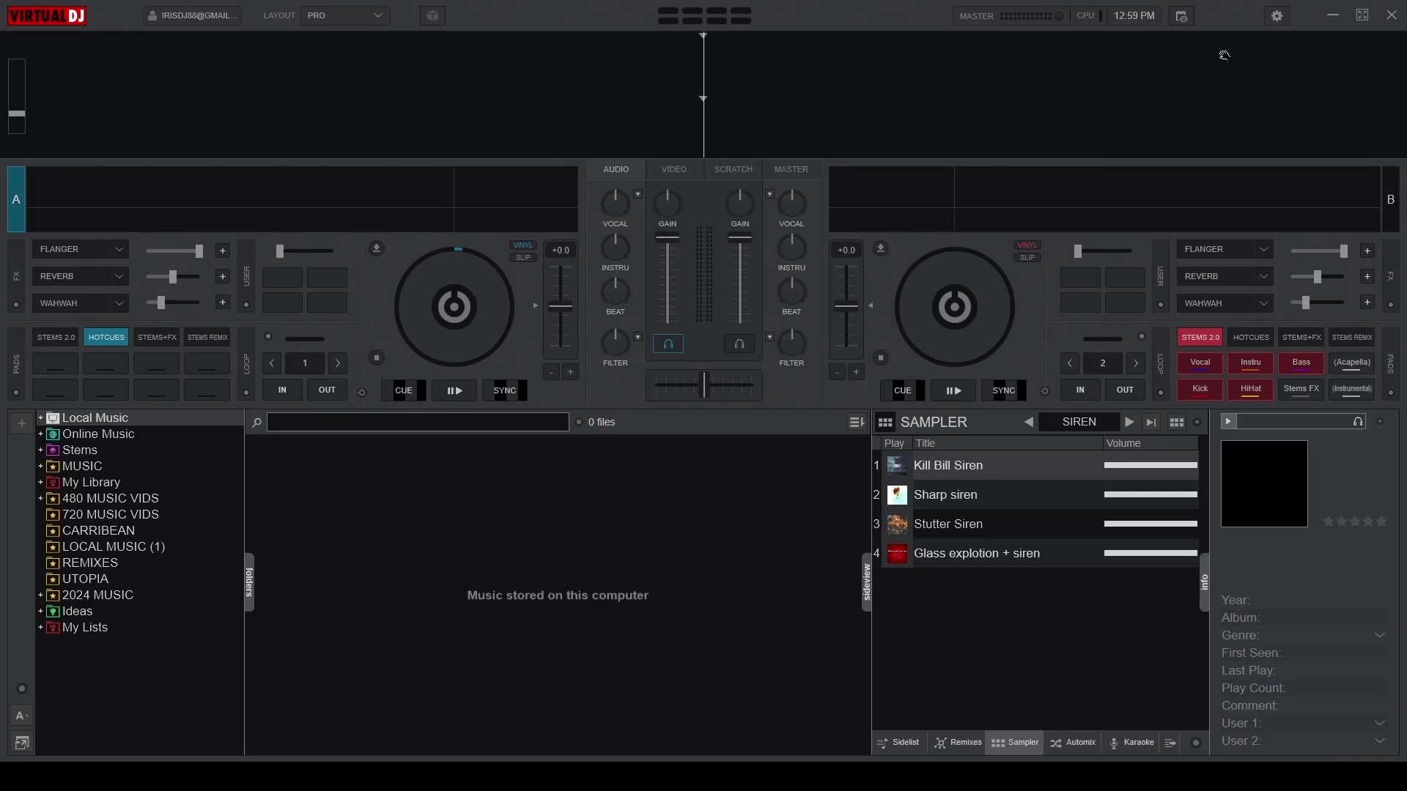
- Give the J key the action 'sampler 2 play_stop' in the keyboard mapping
left_click(1277, 16)
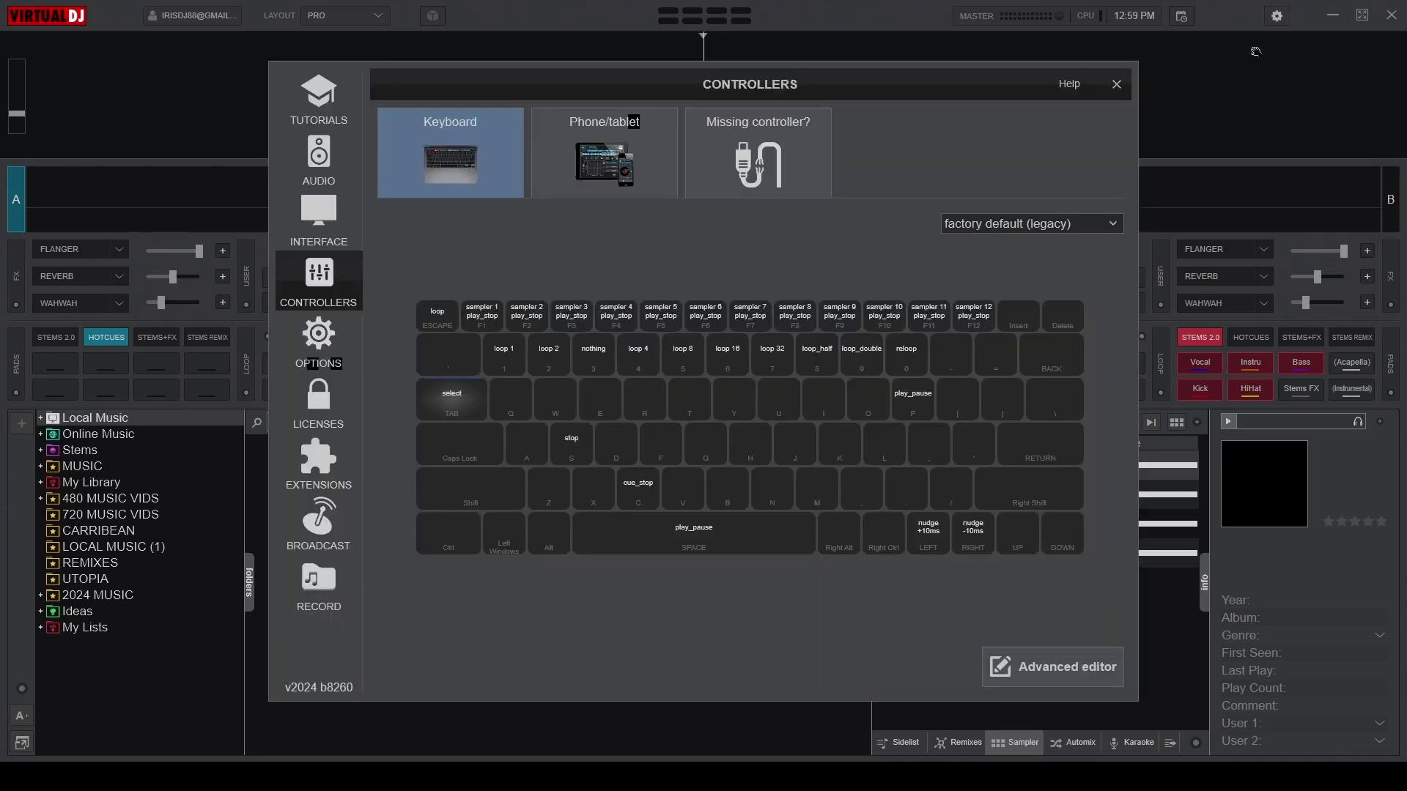
left_click(801, 447)
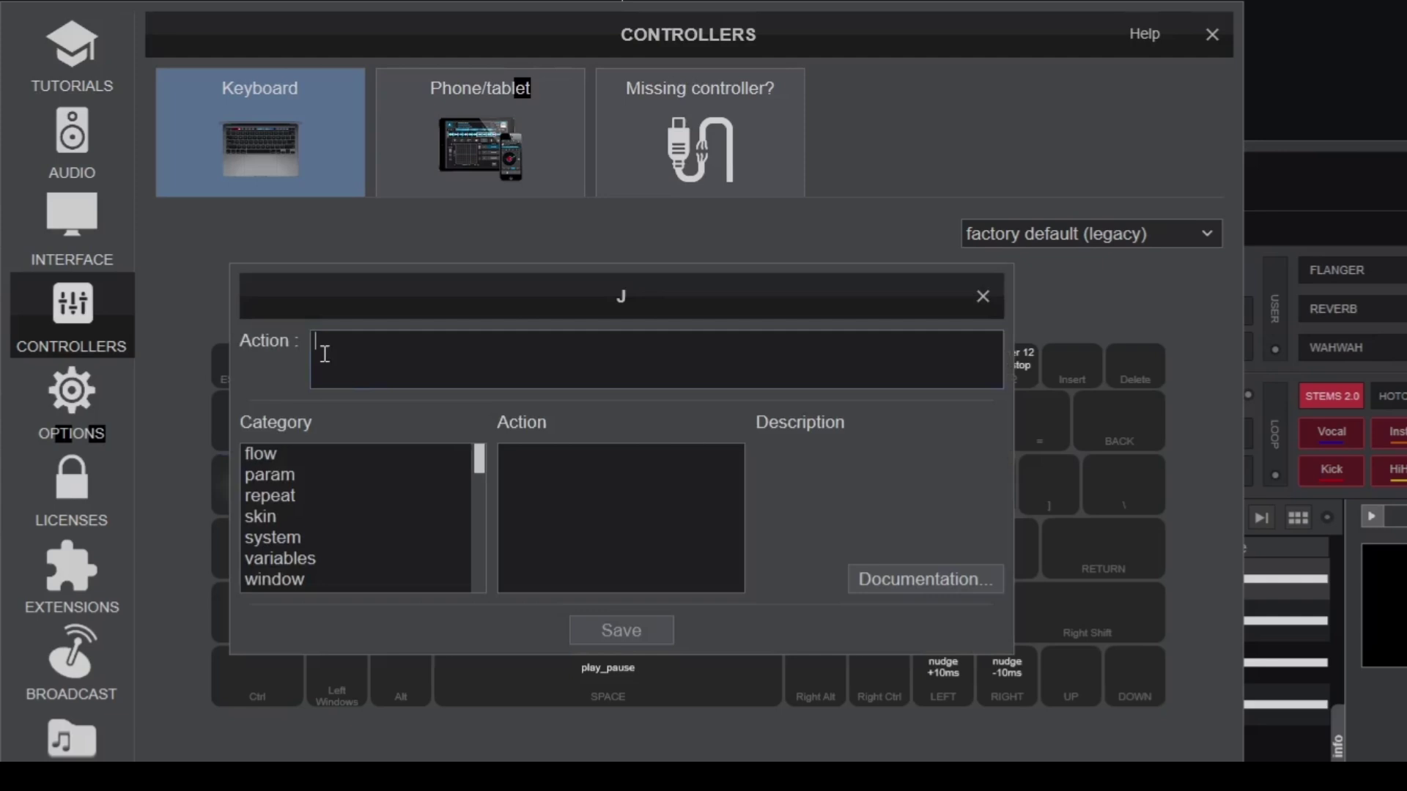
type("sampler")
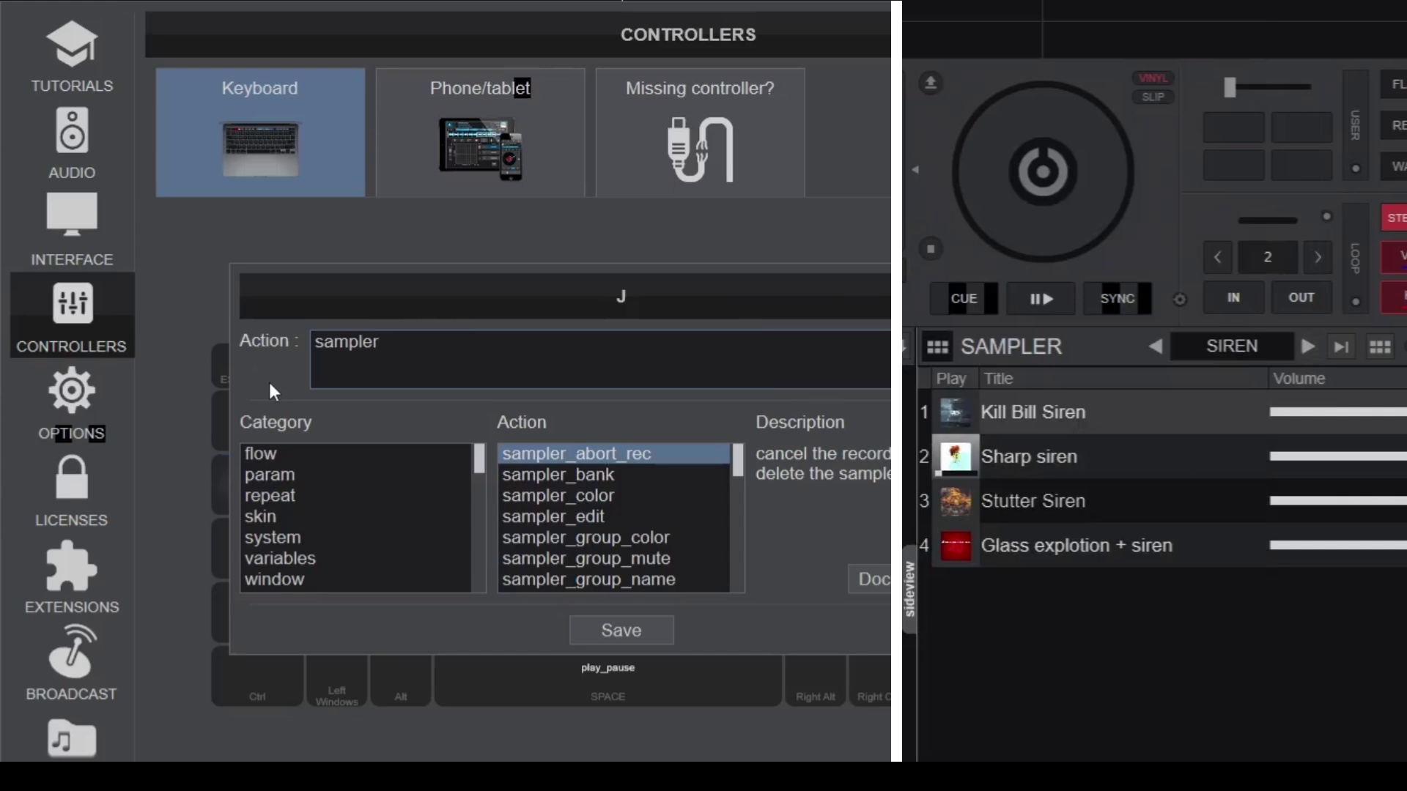
type("1")
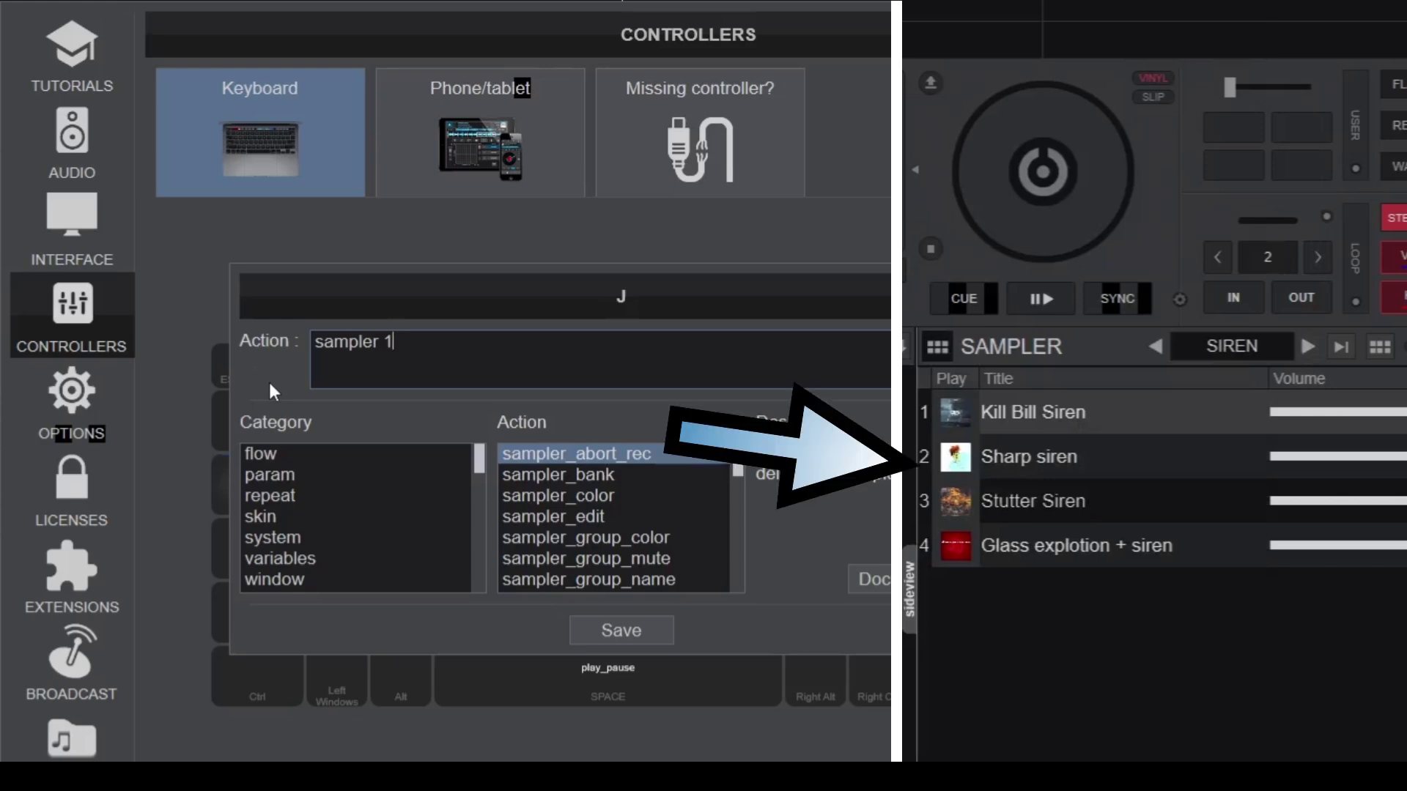
key("BackSpace")
type("2")
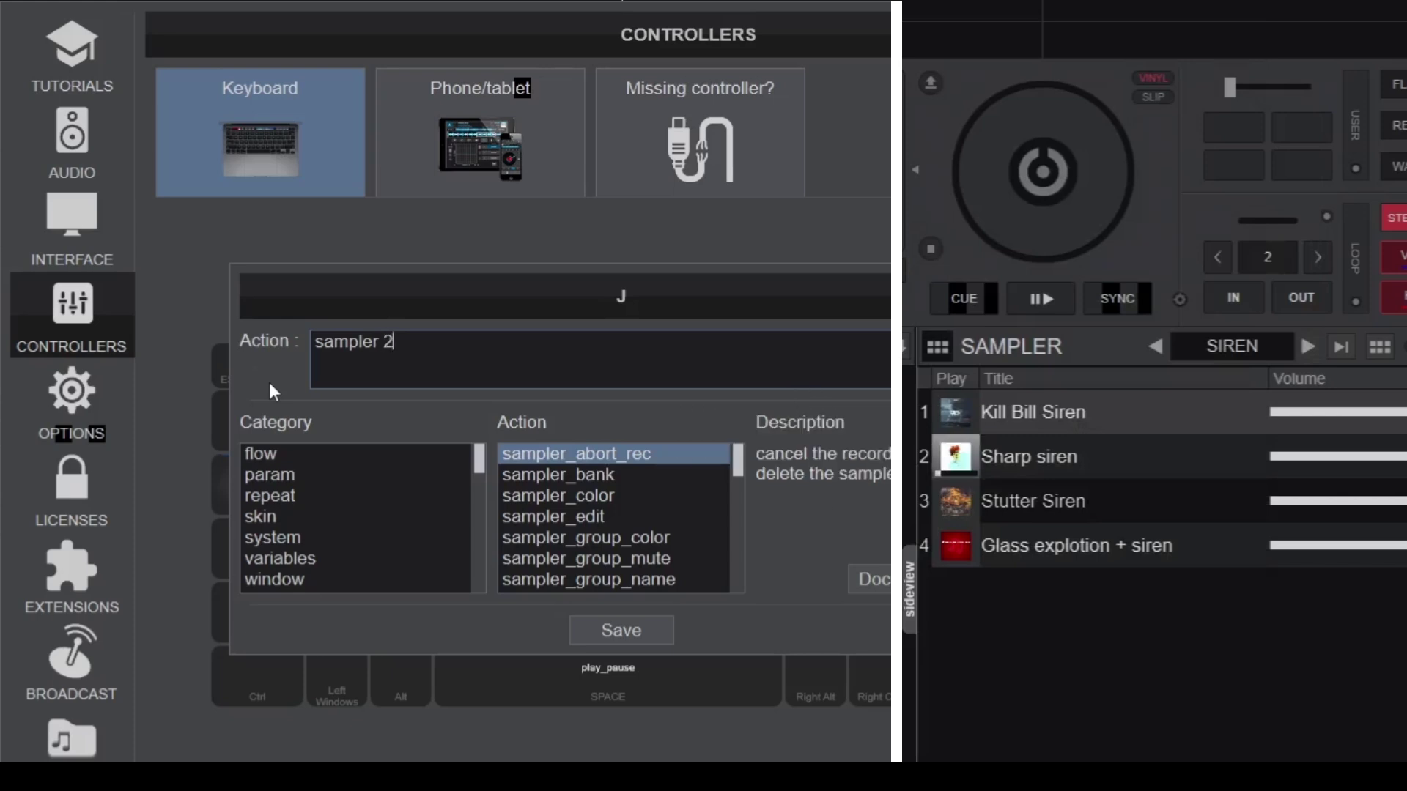
type(" play_s")
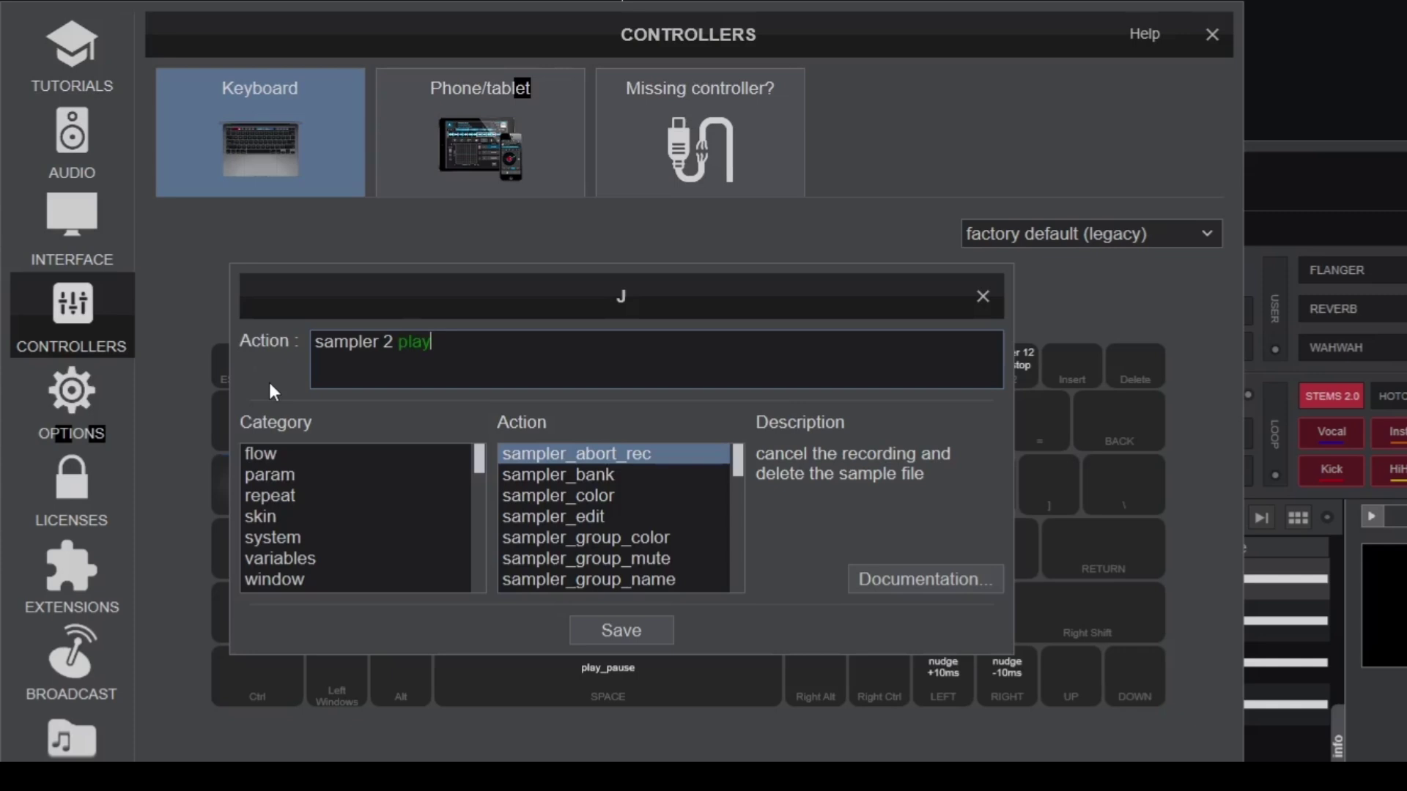
type("top")
- Save the J key mapping as 'sampler 2 play_stop' to play or stop sampler slot 2
left_click(631, 638)
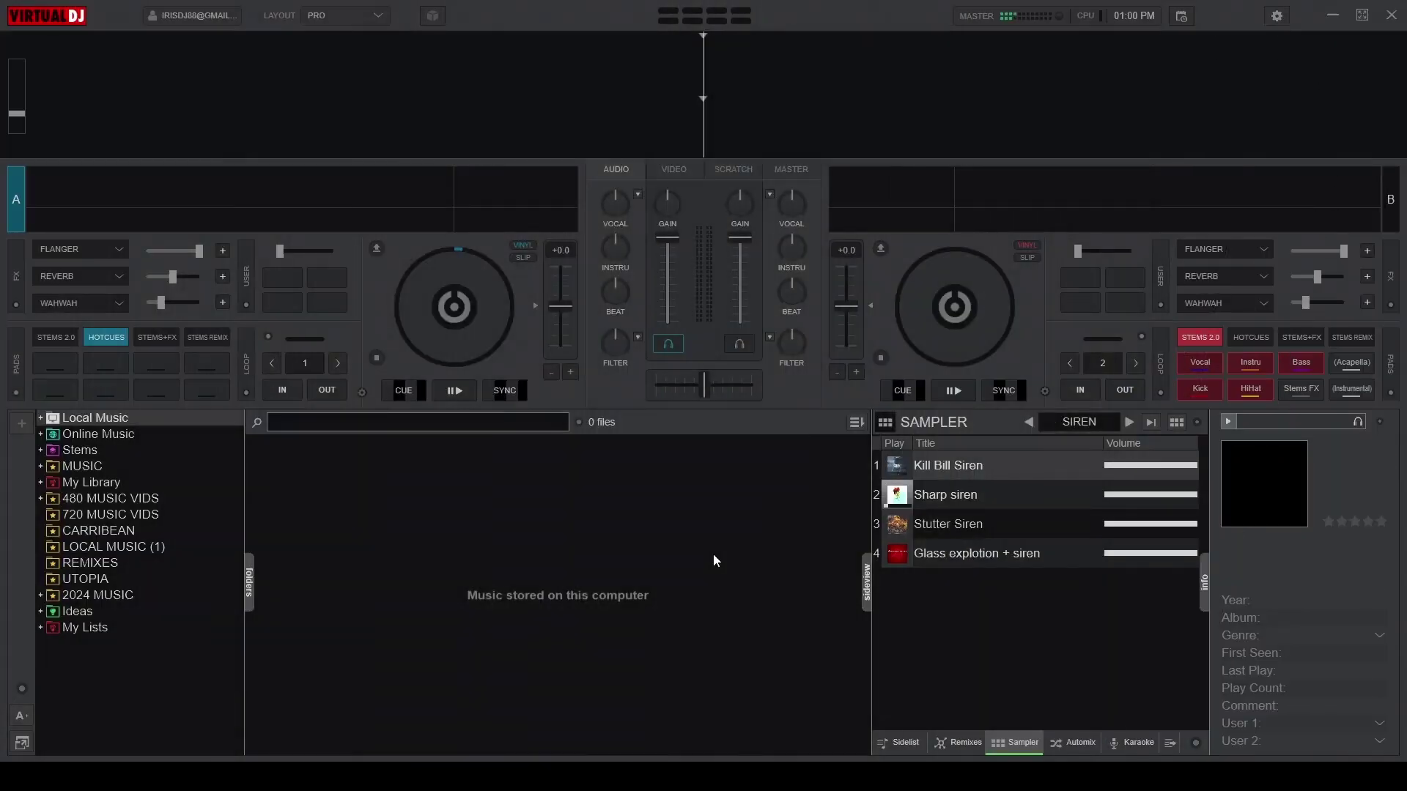